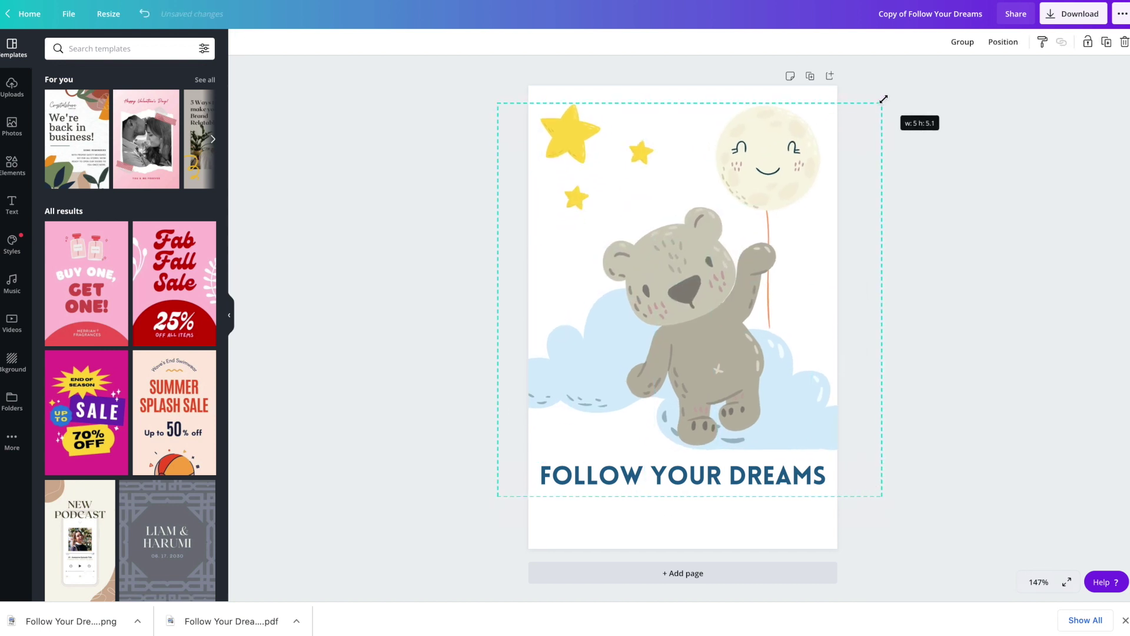
Move the bear illustration and the FOLLOW YOUR DREAMS title slightly lower on the page
left_click(916, 187)
left_click(807, 409)
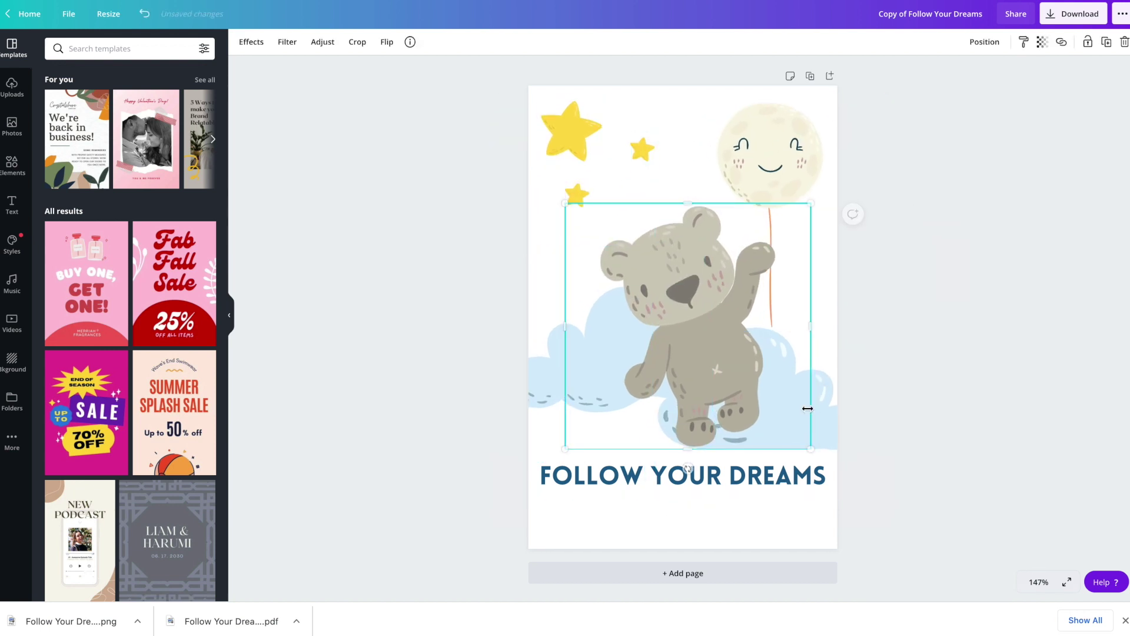
left_click_drag(808, 409, 820, 434)
left_click(683, 475)
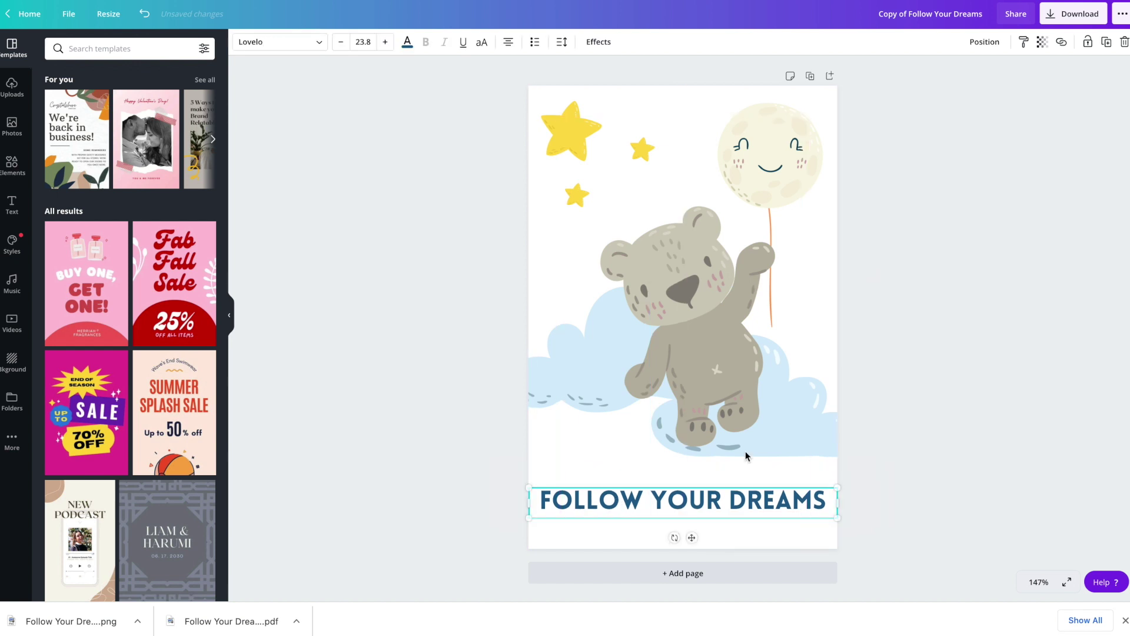
left_click_drag(746, 456, 746, 471)
key("Escape")
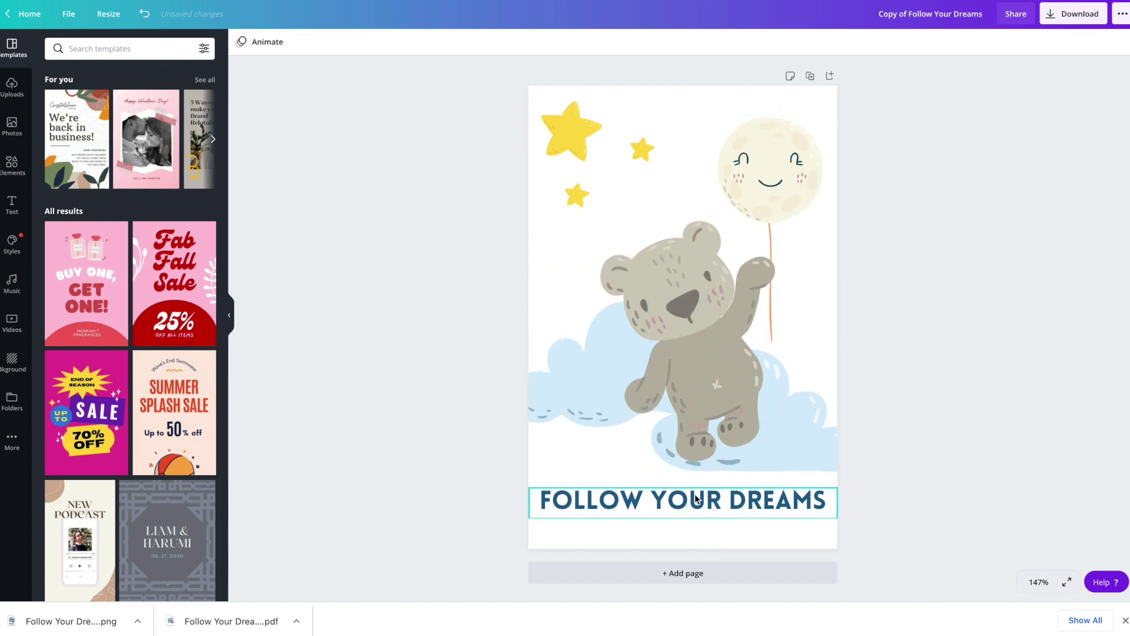
left_click_drag(696, 500, 697, 509)
left_click(1037, 59)
Download the design as a PDF Print file
left_click(1070, 14)
left_click(1037, 90)
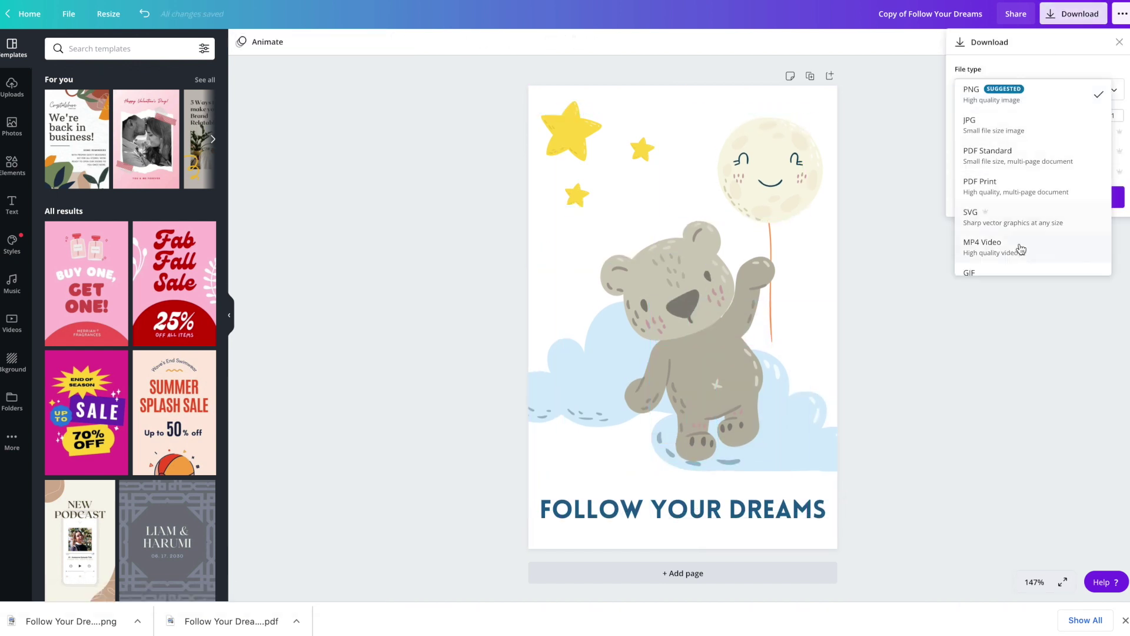
scroll(1021, 249, "down", 1)
left_click(989, 165)
left_click(1045, 137)
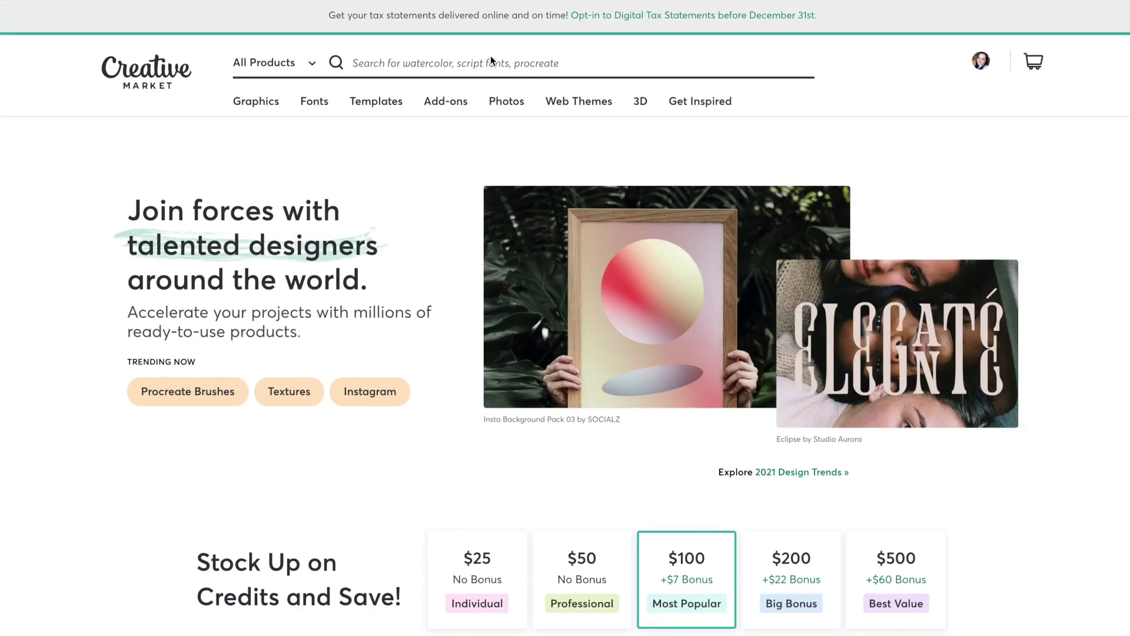
Search Creative Market for 'Bear watercolor'
left_click(482, 64)
type("Bear watercolor")
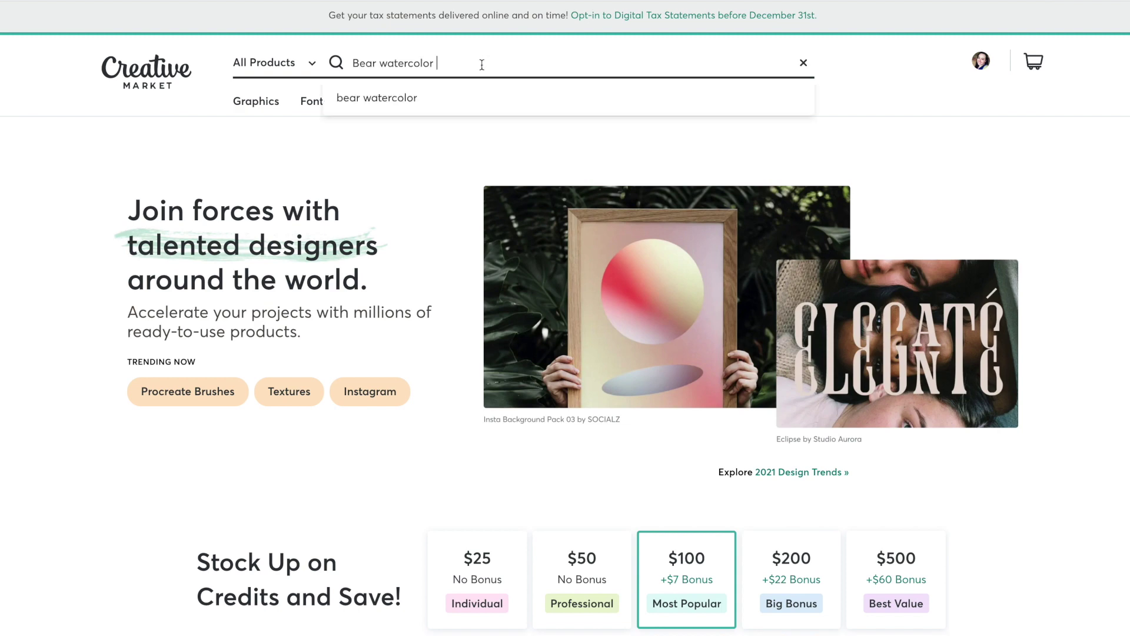
key("Return")
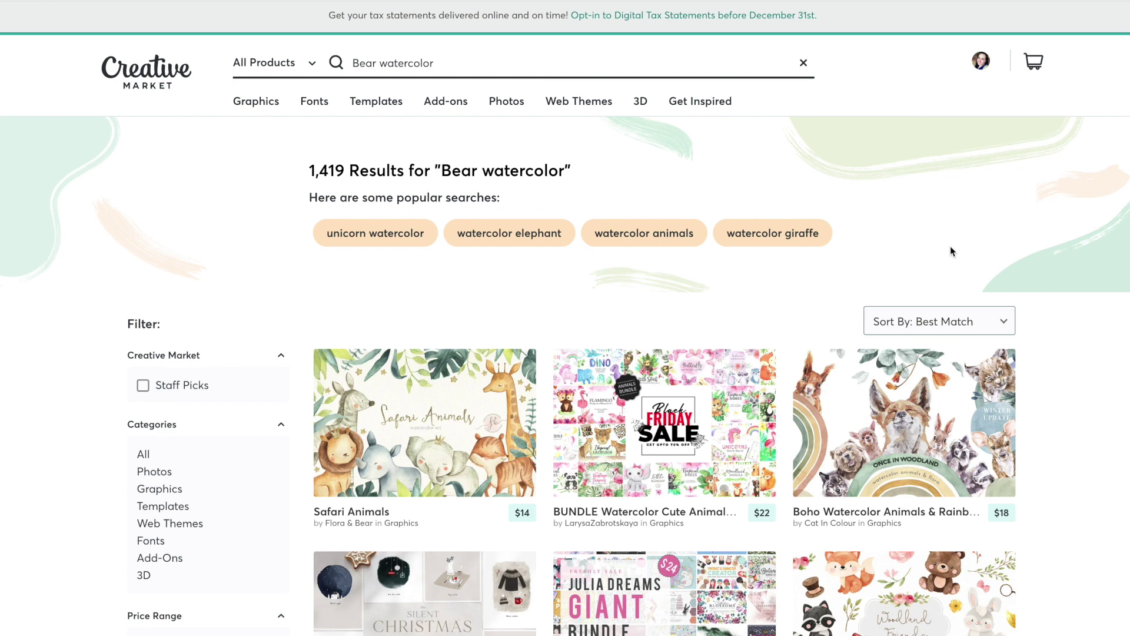
scroll(1024, 255, "down", 2)
Sort the search results by Popular and scroll through them
left_click(1006, 219)
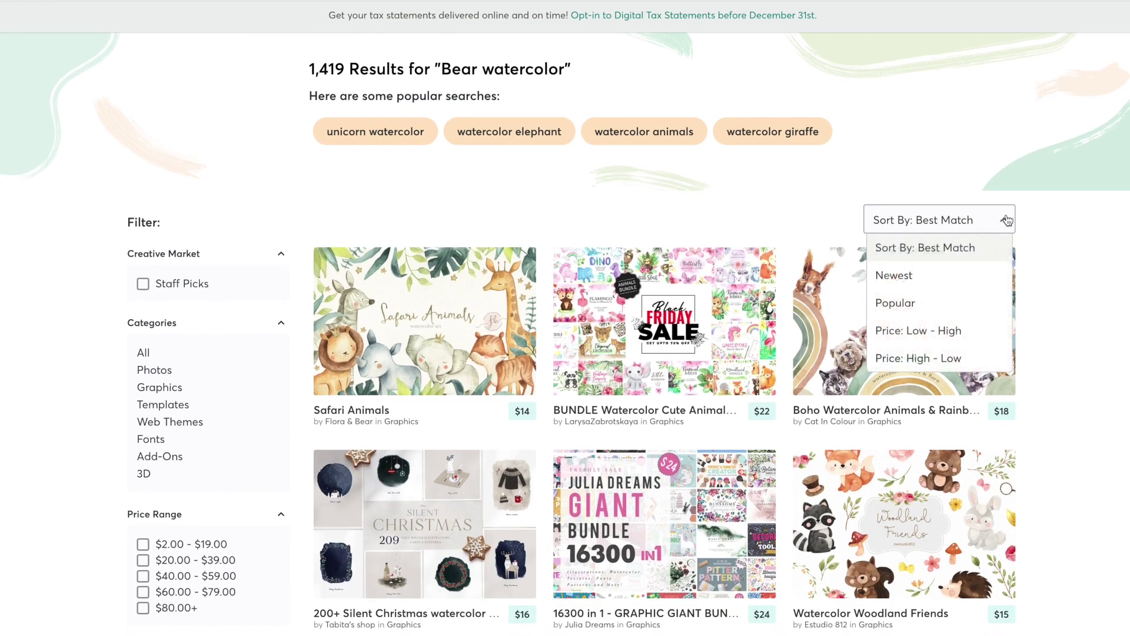
left_click(958, 302)
scroll(1083, 279, "down", 3)
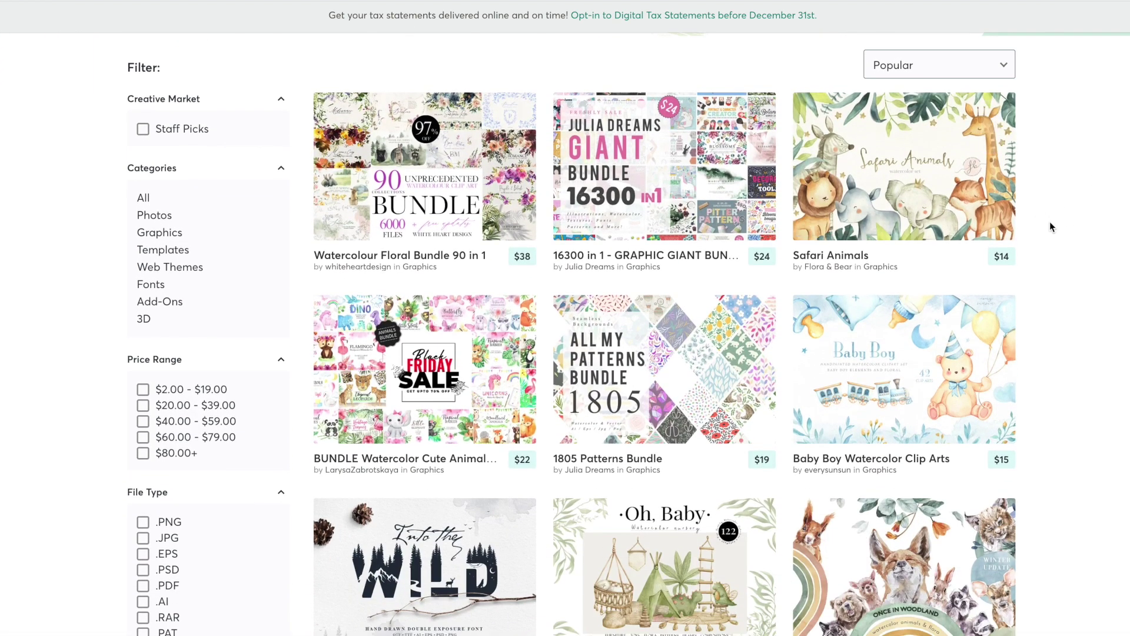
scroll(1051, 244, "down", 4)
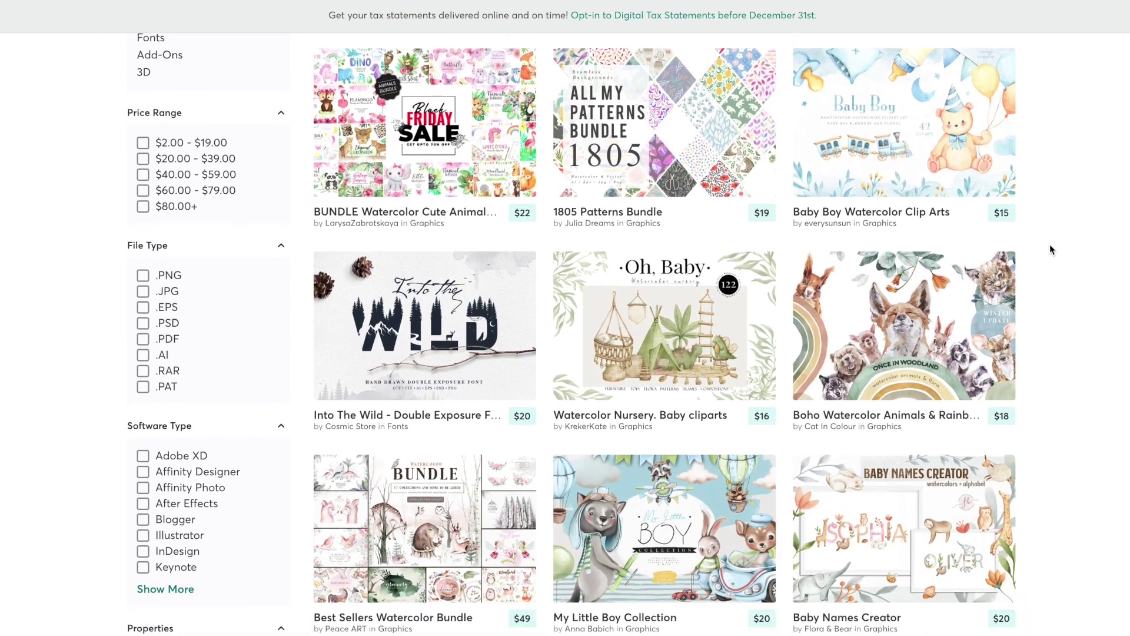
scroll(1050, 244, "down", 5)
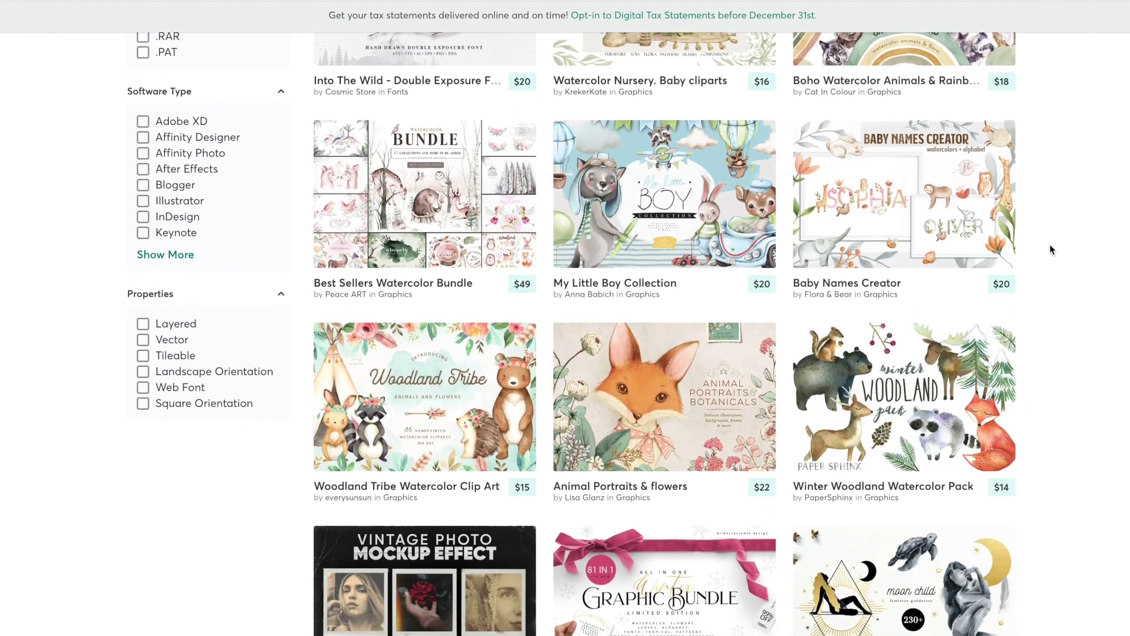
scroll(1050, 245, "down", 4)
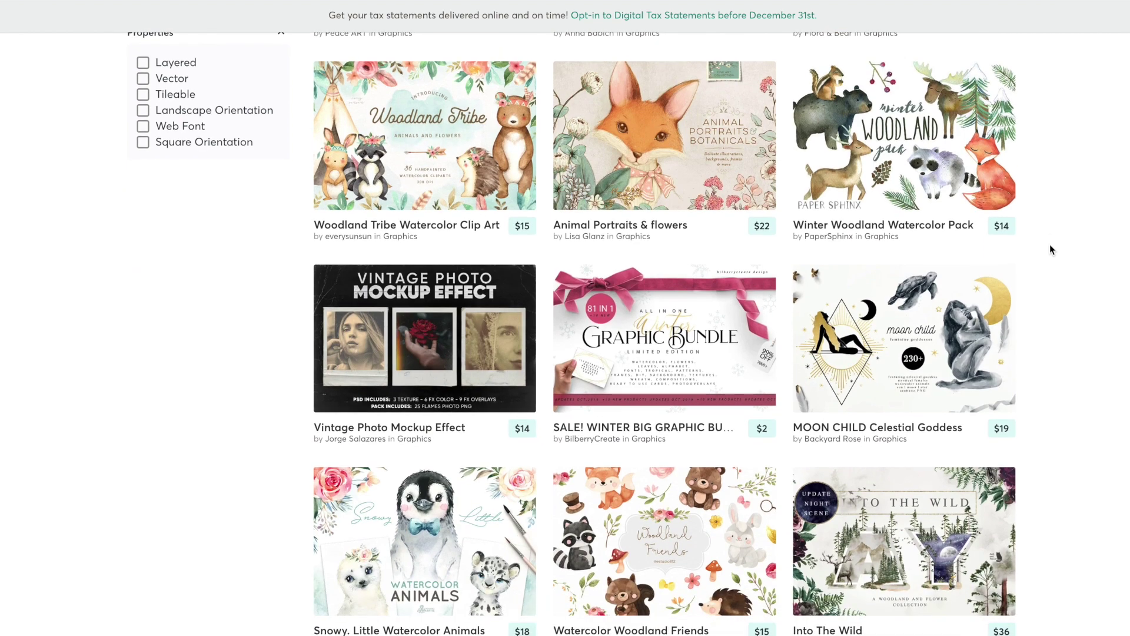
scroll(1051, 245, "down", 3)
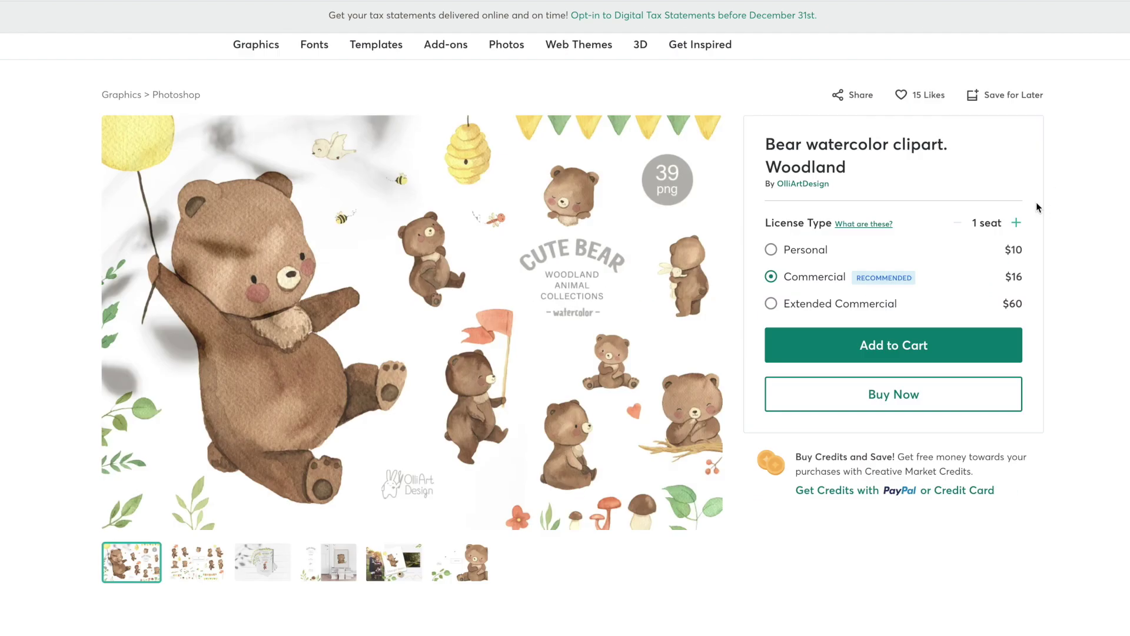
Browse the Bear watercolor clipart Woodland previews and add the pack to the cart
left_click(688, 322)
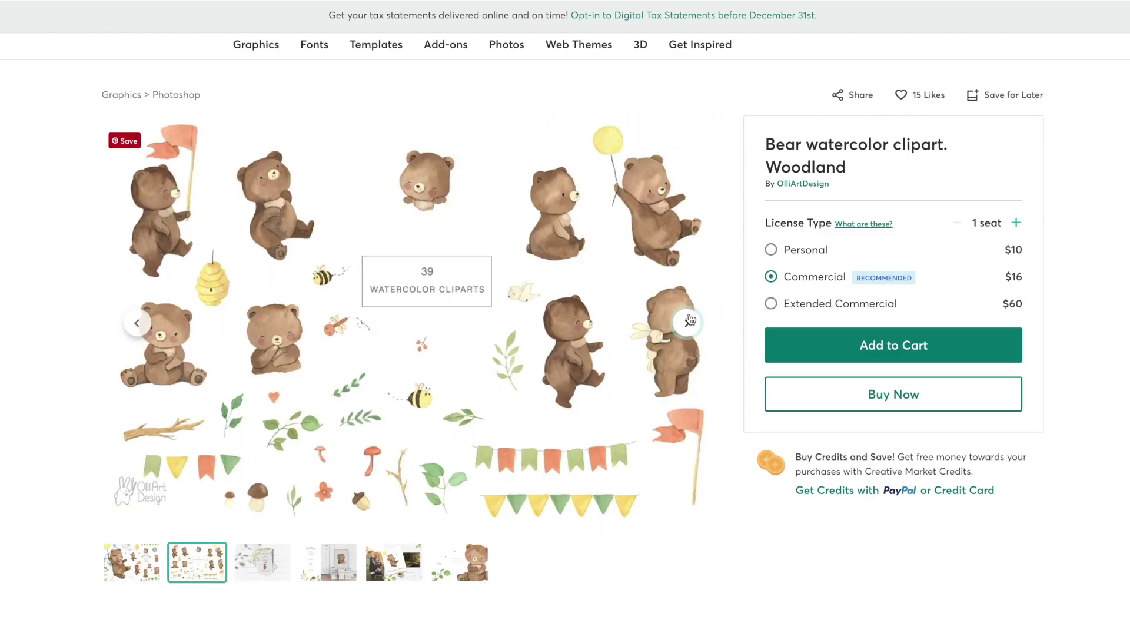
left_click(688, 322)
left_click(688, 322)
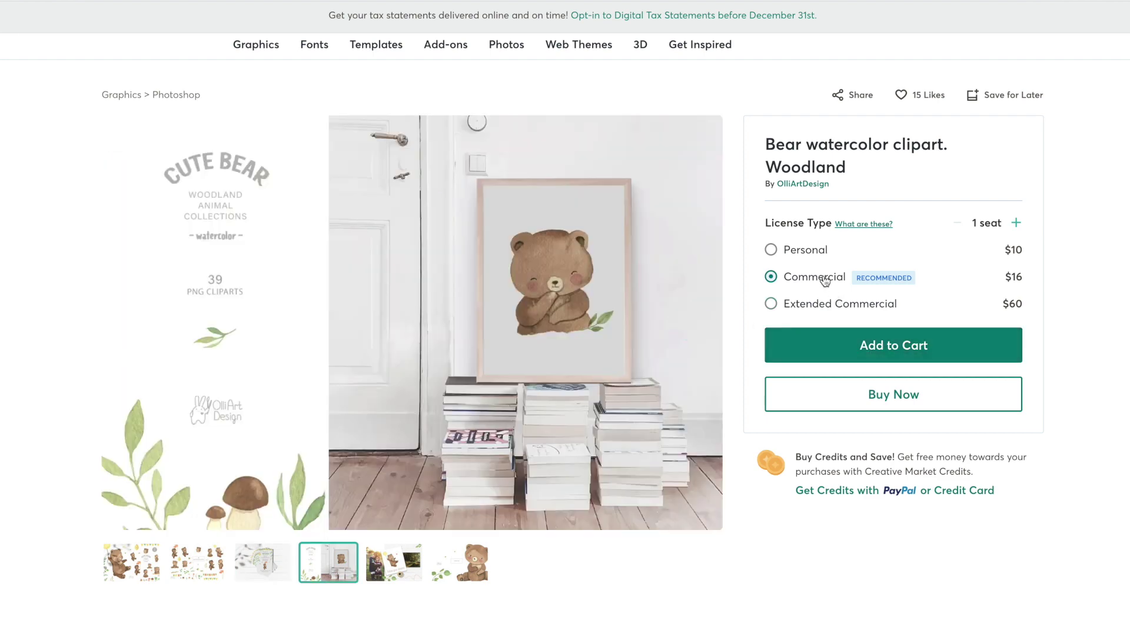
left_click(871, 353)
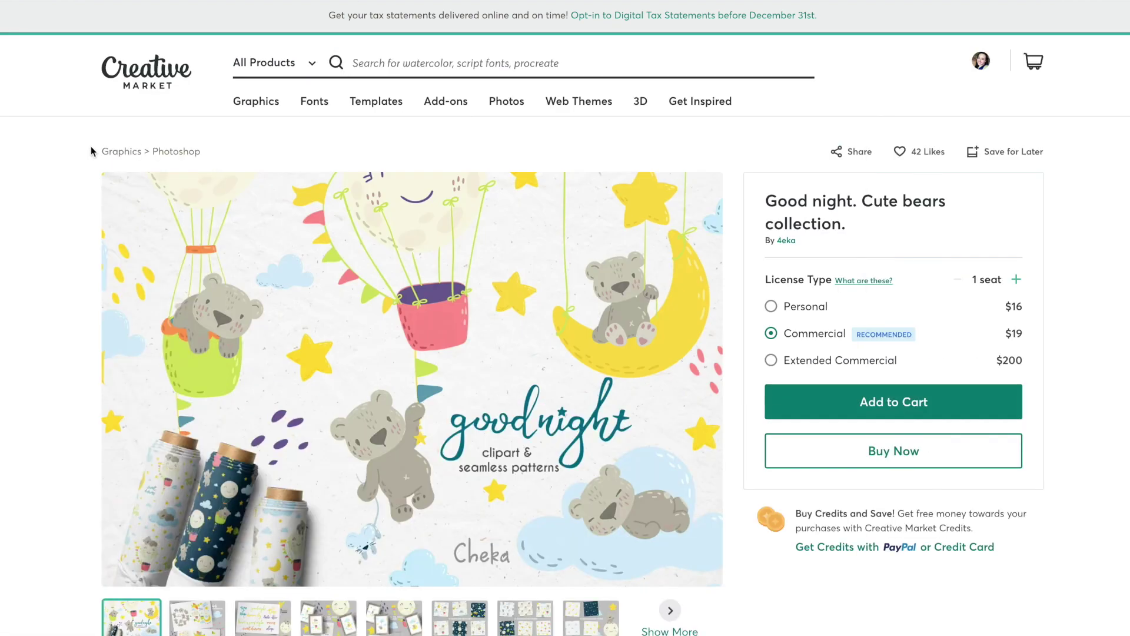
Add the Good night cute bears collection to the cart and view the cart
left_click(700, 380)
left_click(700, 381)
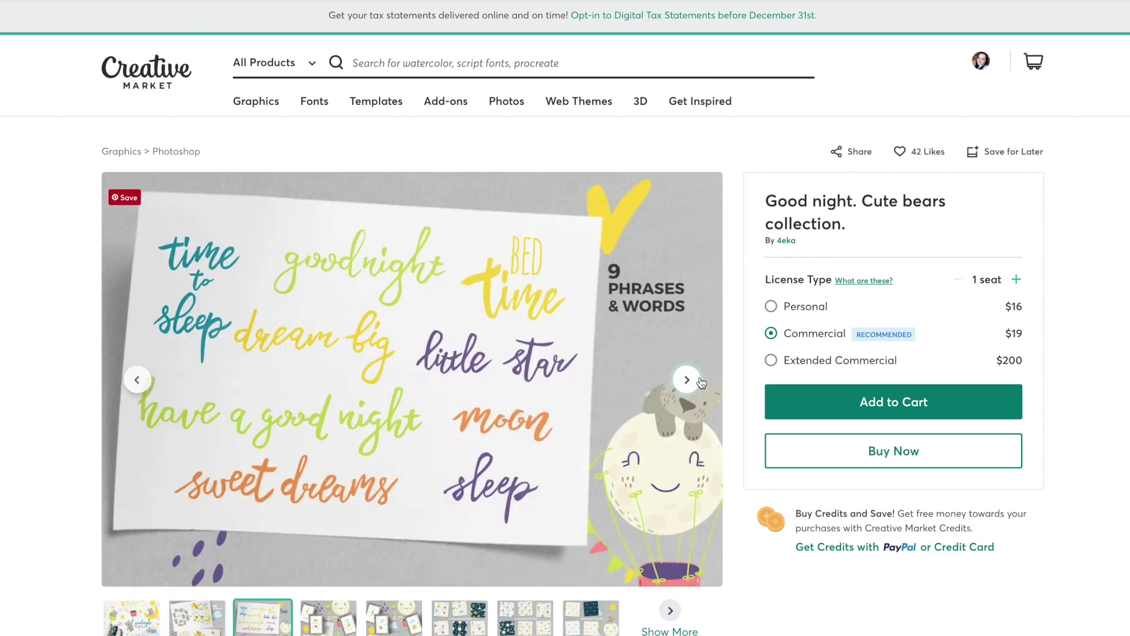
left_click(700, 381)
left_click(700, 381)
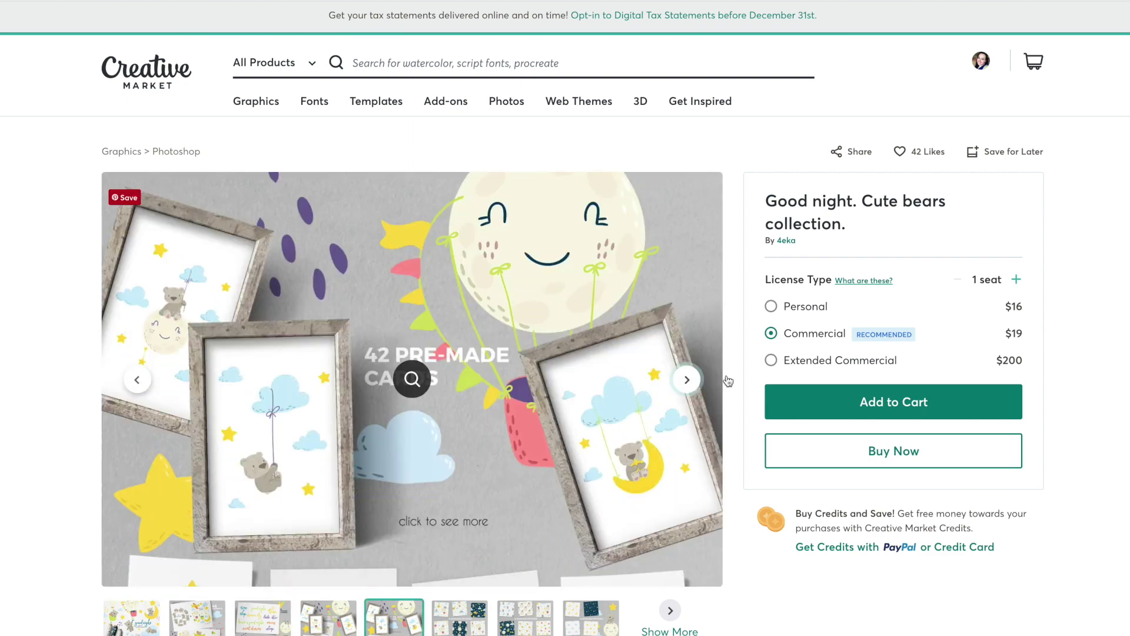
left_click(920, 406)
left_click_drag(796, 374, 1005, 401)
left_click(995, 385)
left_click(929, 316)
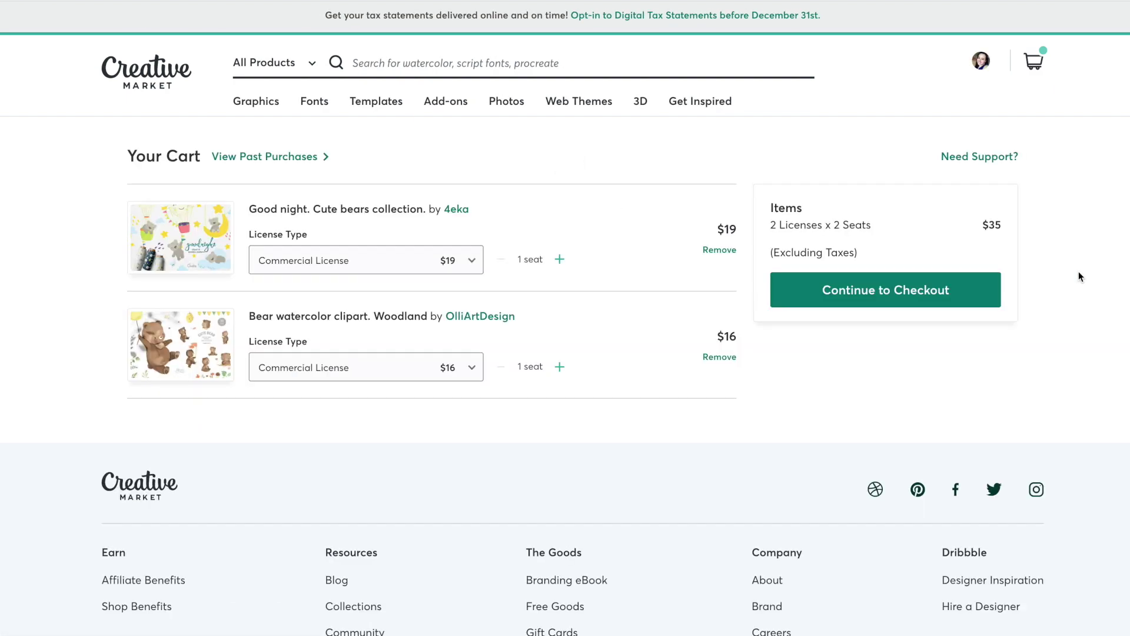
Check out, then download the Good night bears collection and Bear watercolor clipart zips
left_click(928, 289)
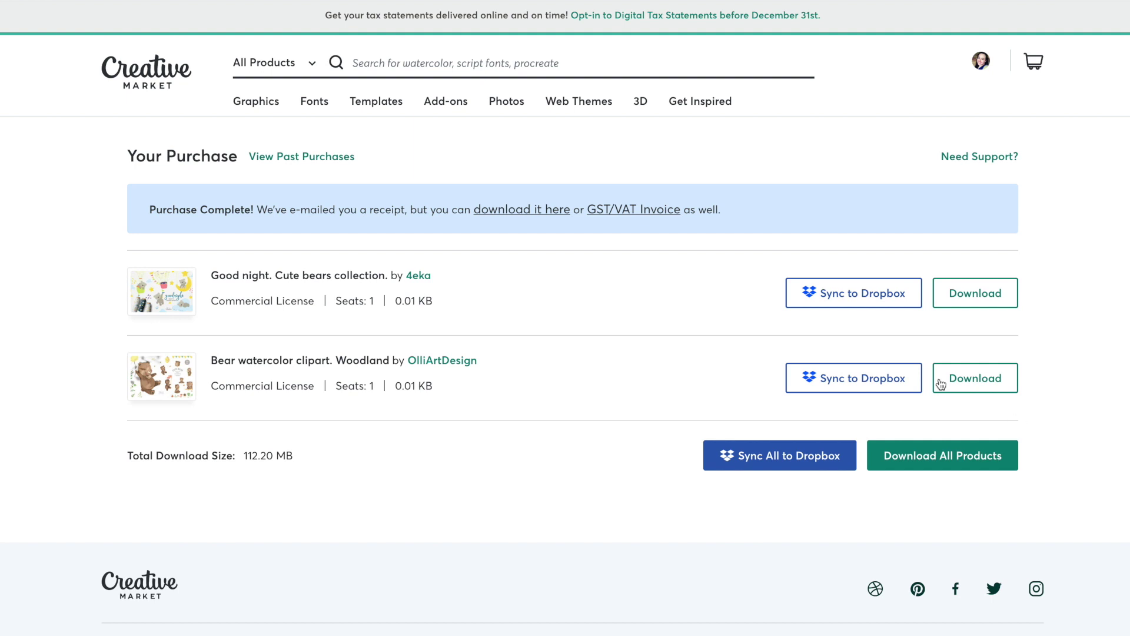
left_click(970, 299)
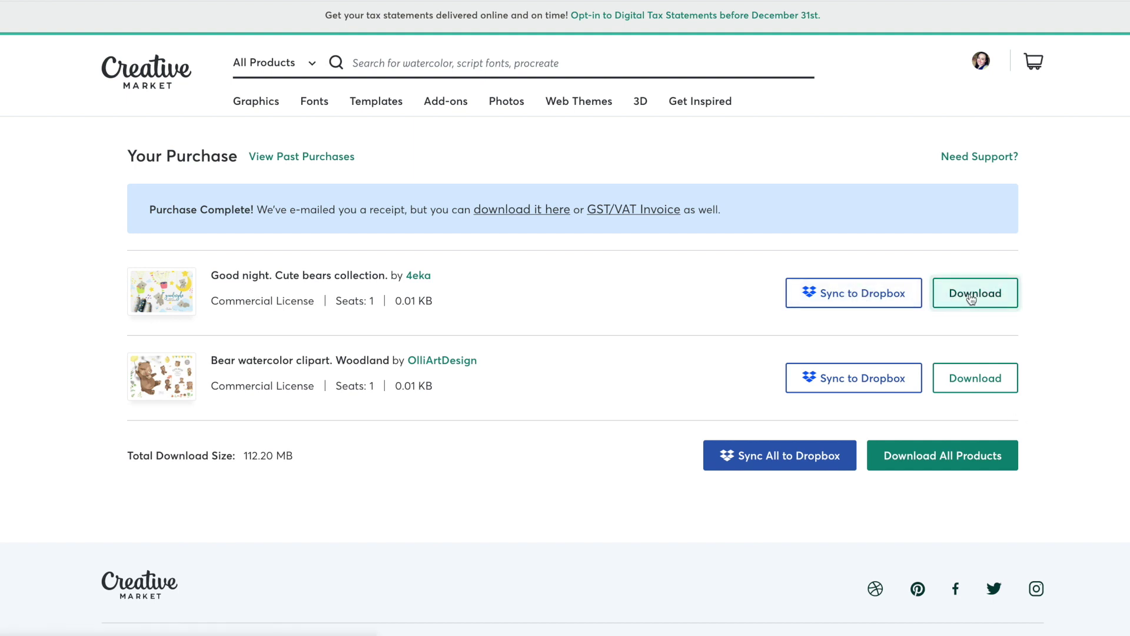
left_click(998, 382)
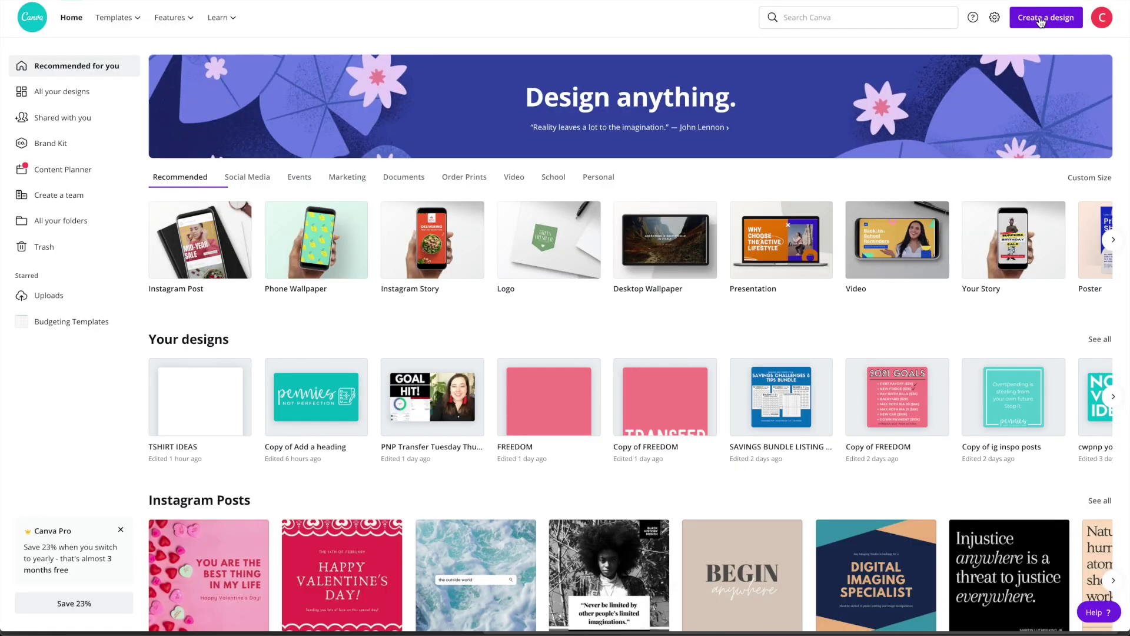
Create a custom-size 8 × 10 inch blank design and adjust the page zoom
left_click(1046, 17)
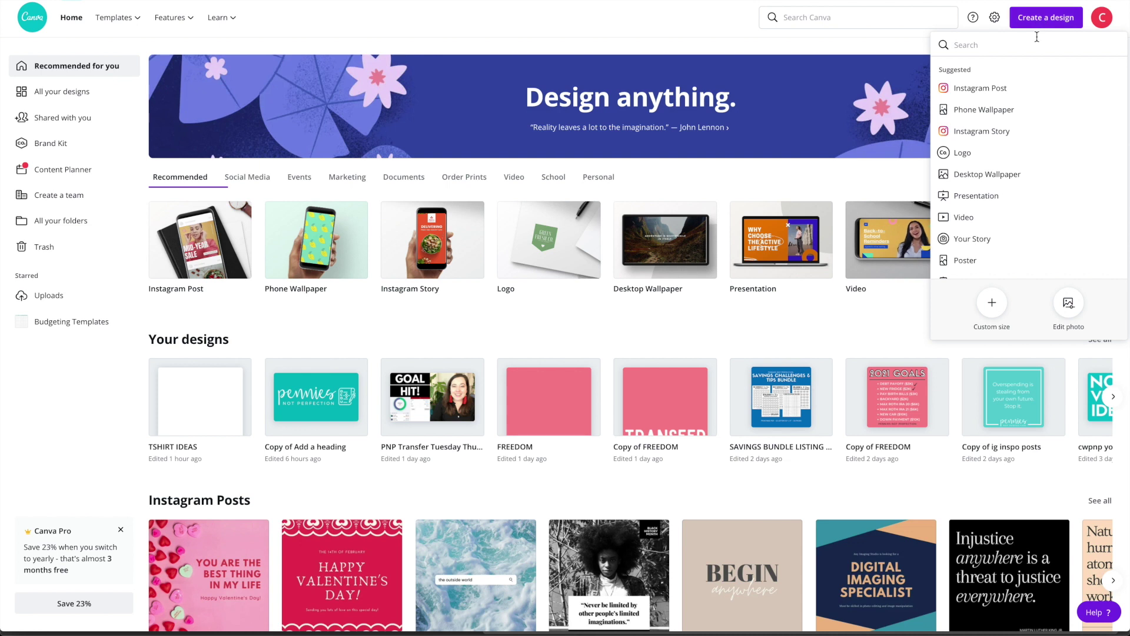
left_click(992, 303)
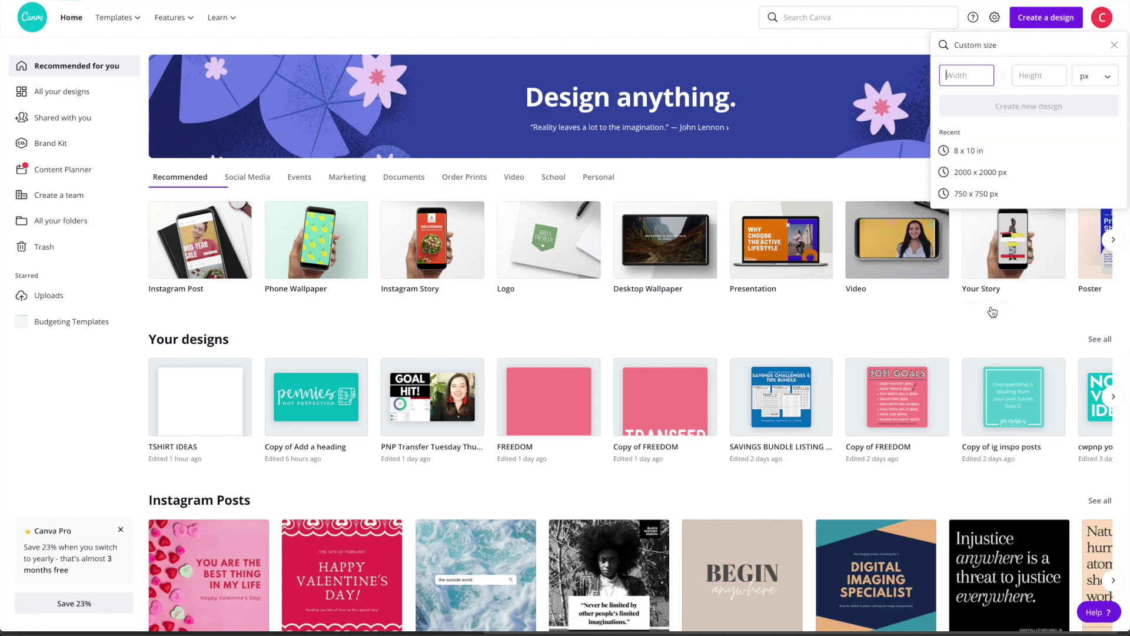
left_click(1072, 83)
left_click(1078, 103)
left_click(976, 76)
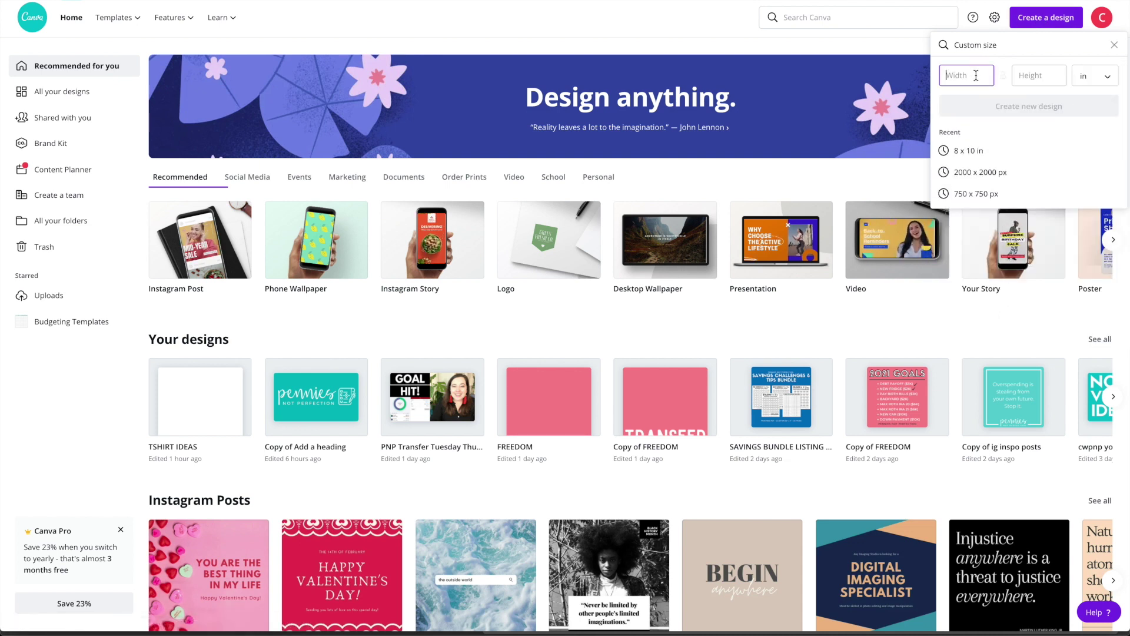
type("8")
key("Tab")
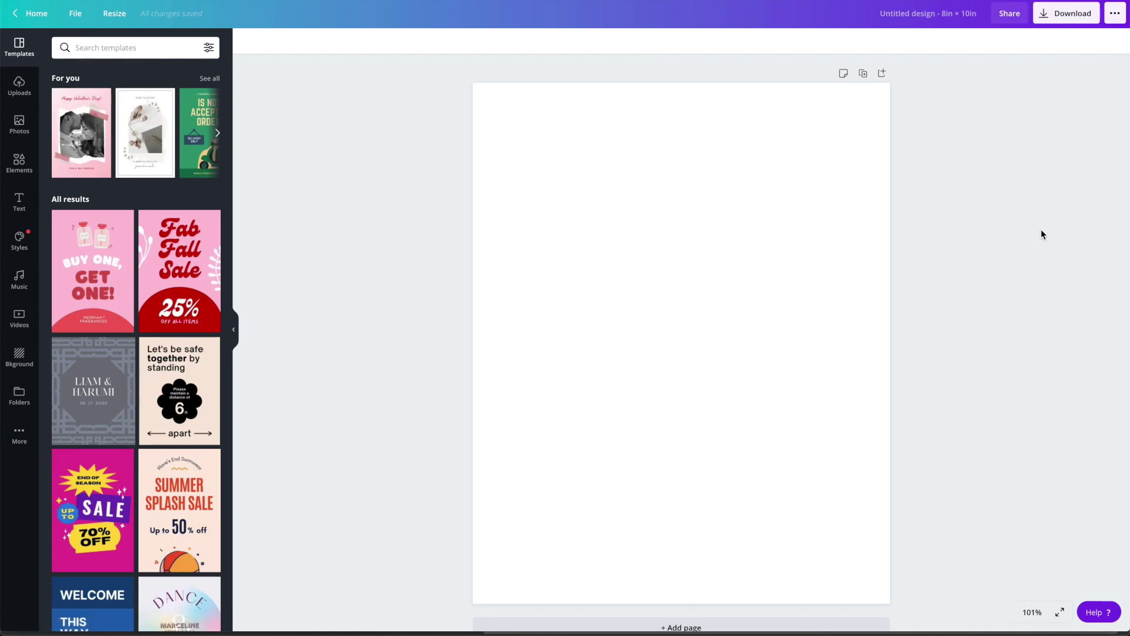
left_click(1031, 610)
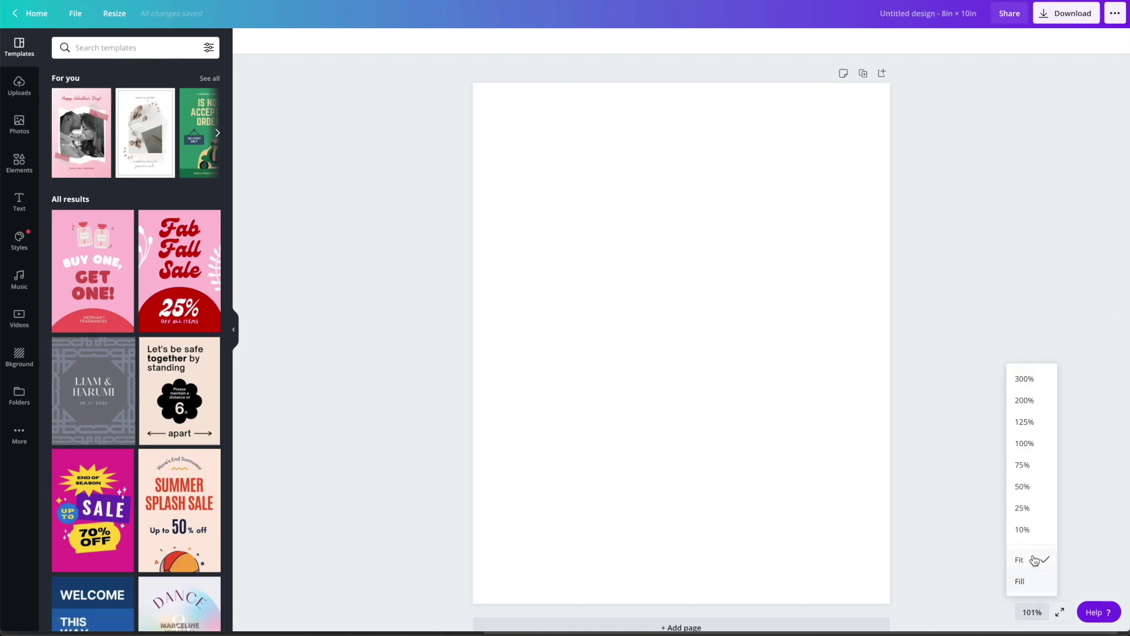
left_click(1030, 445)
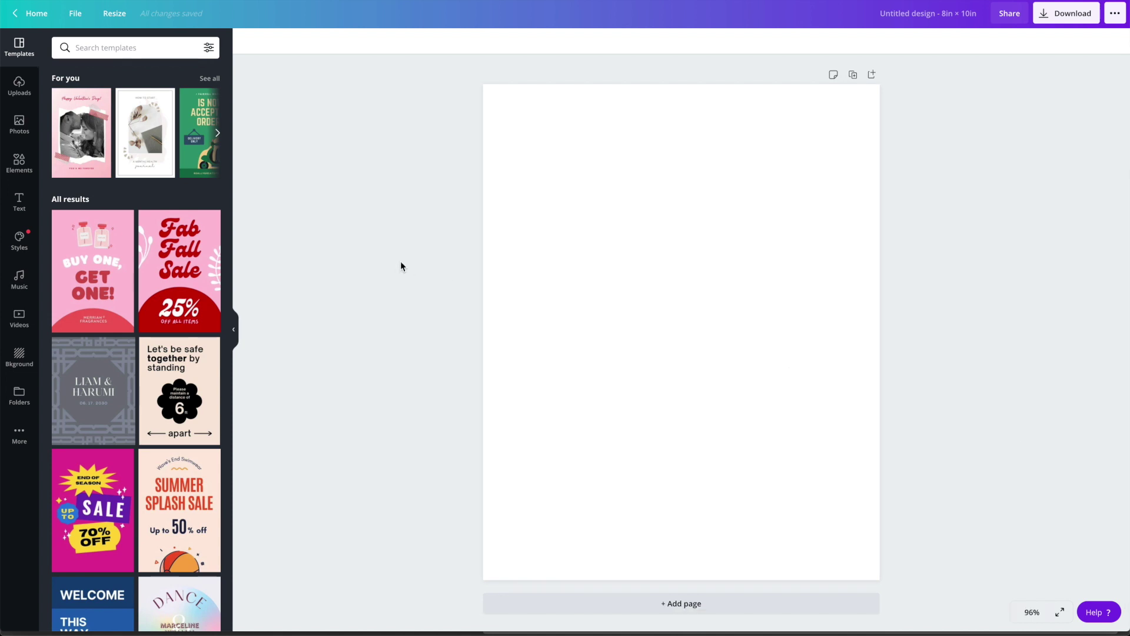
Upload bears-01 to bears-10 from Digital Products > Good_night_bear_clipart_collection > Bears
left_click(22, 93)
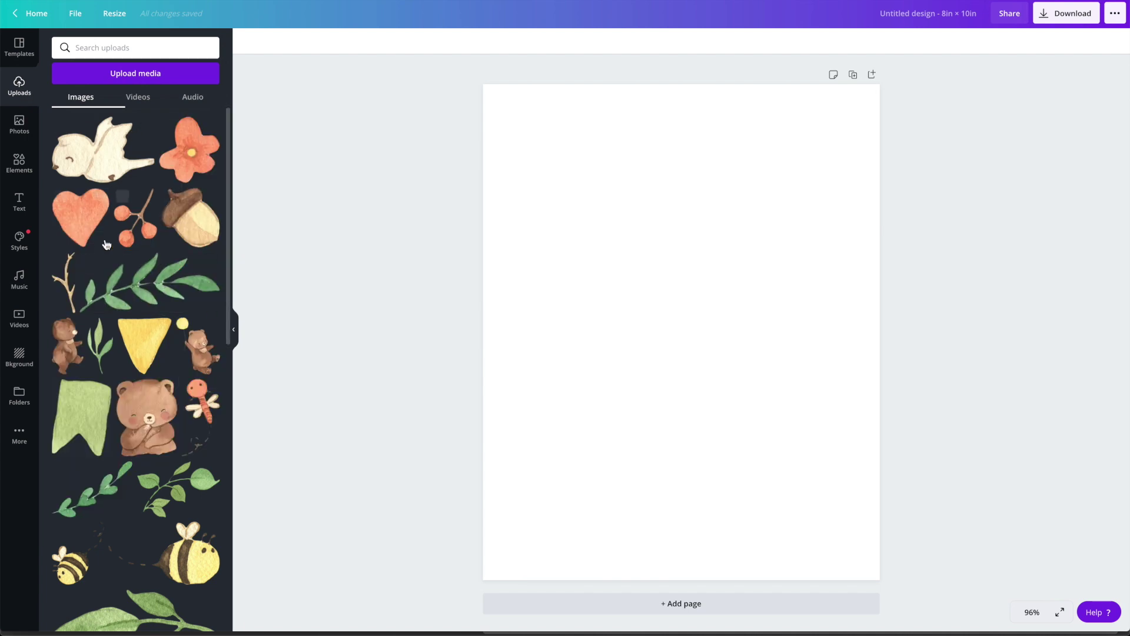
left_click(194, 75)
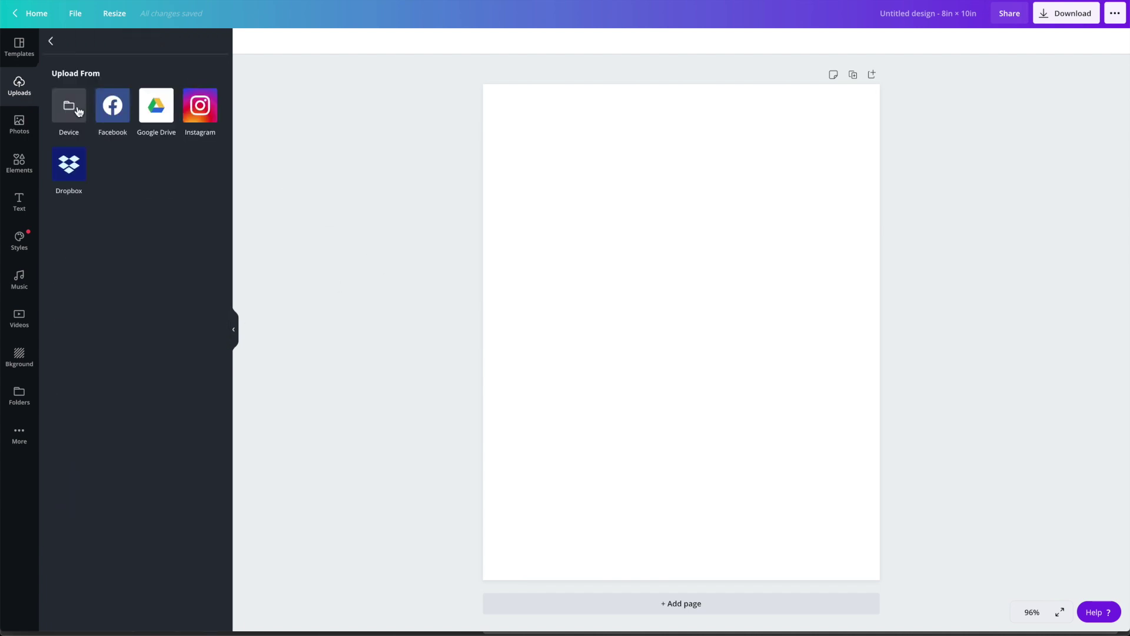
left_click(73, 110)
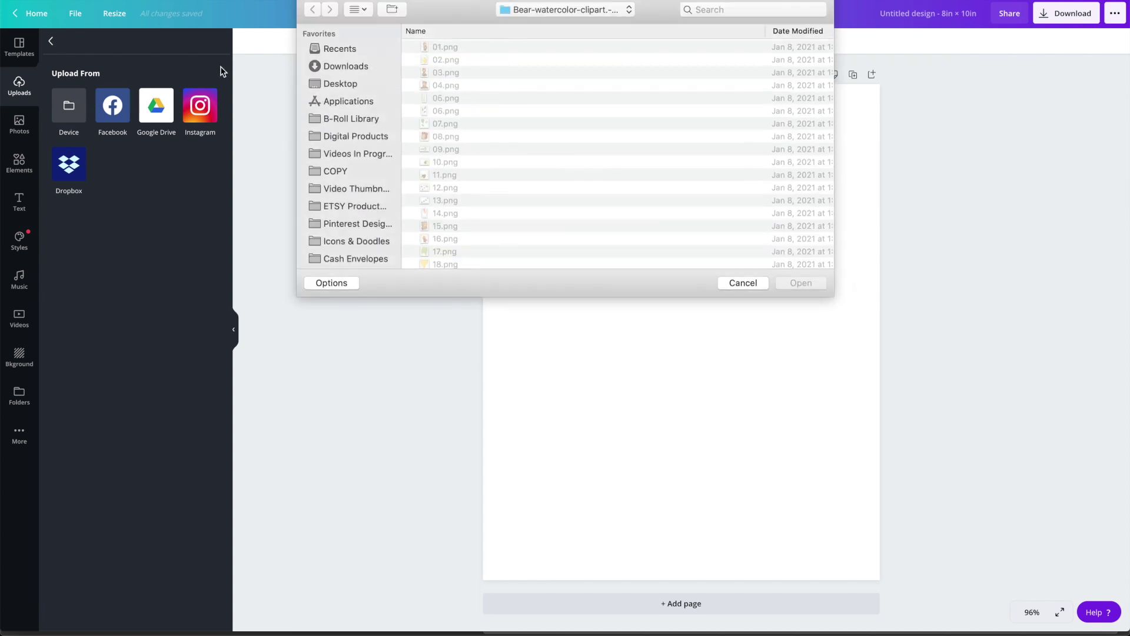
left_click(530, 10)
left_click(534, 25)
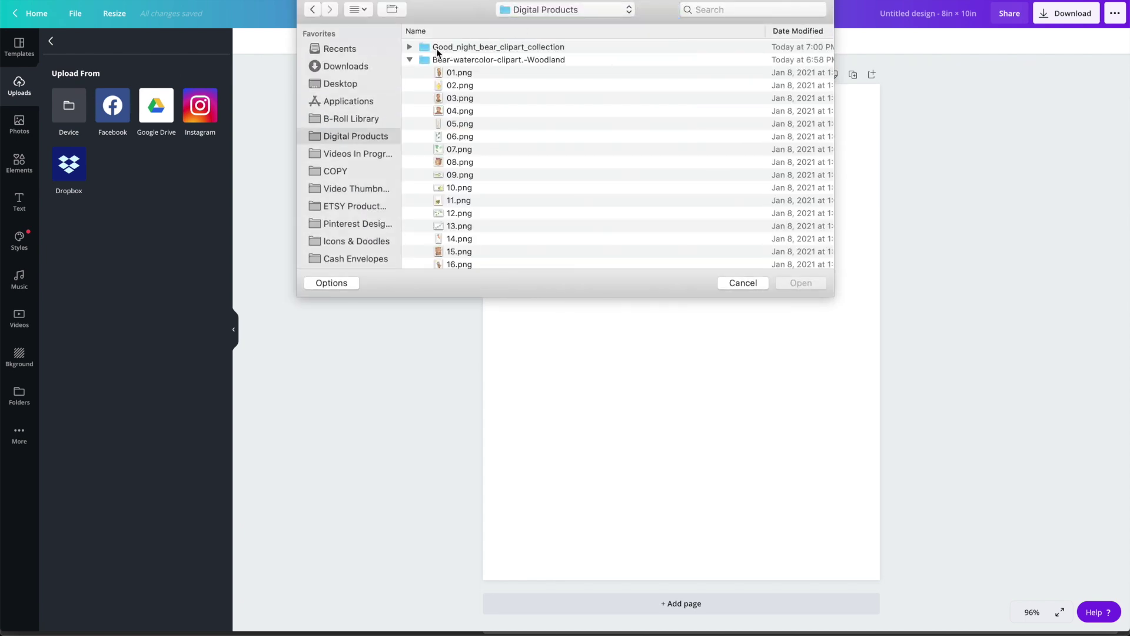
left_click(406, 61)
left_click(410, 49)
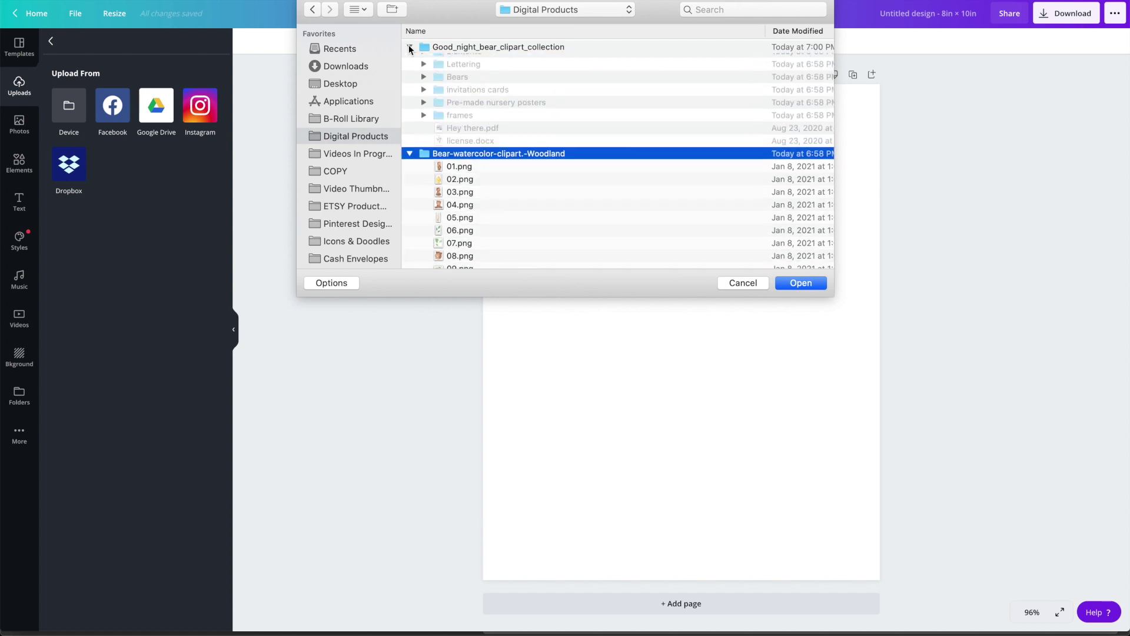
left_click(424, 98)
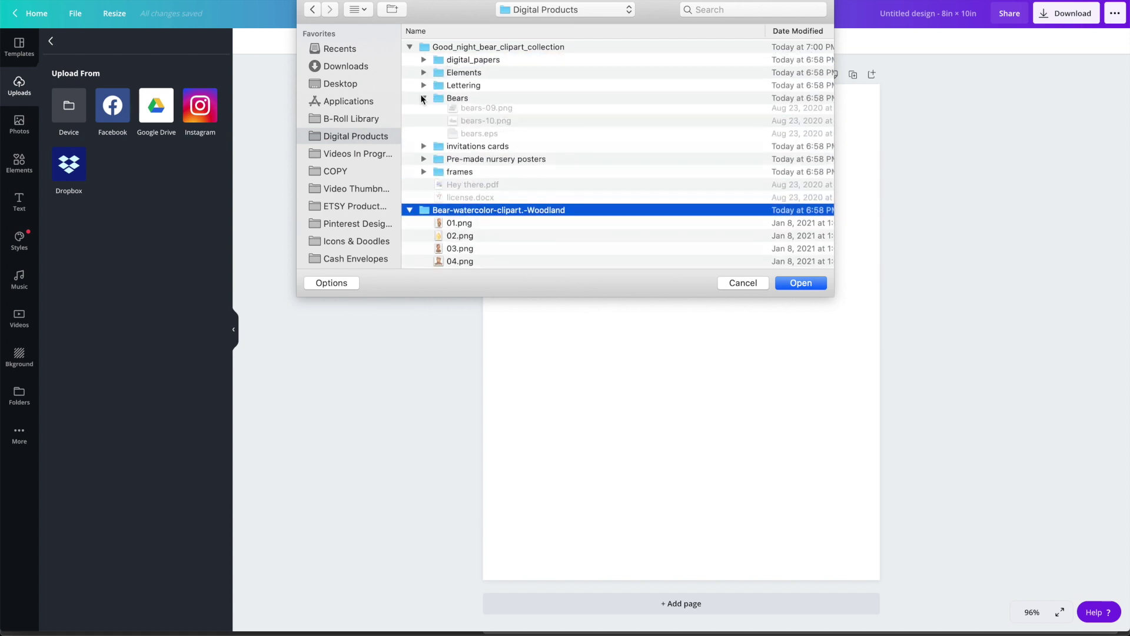
left_click(479, 110)
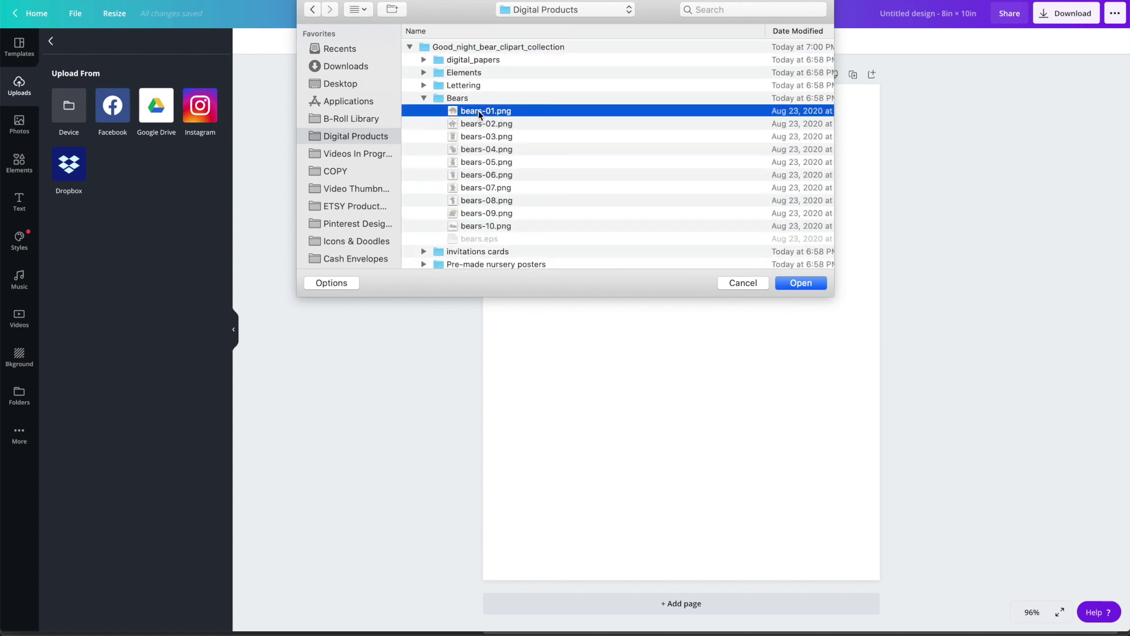
left_click(500, 228, "shift")
left_click(794, 285)
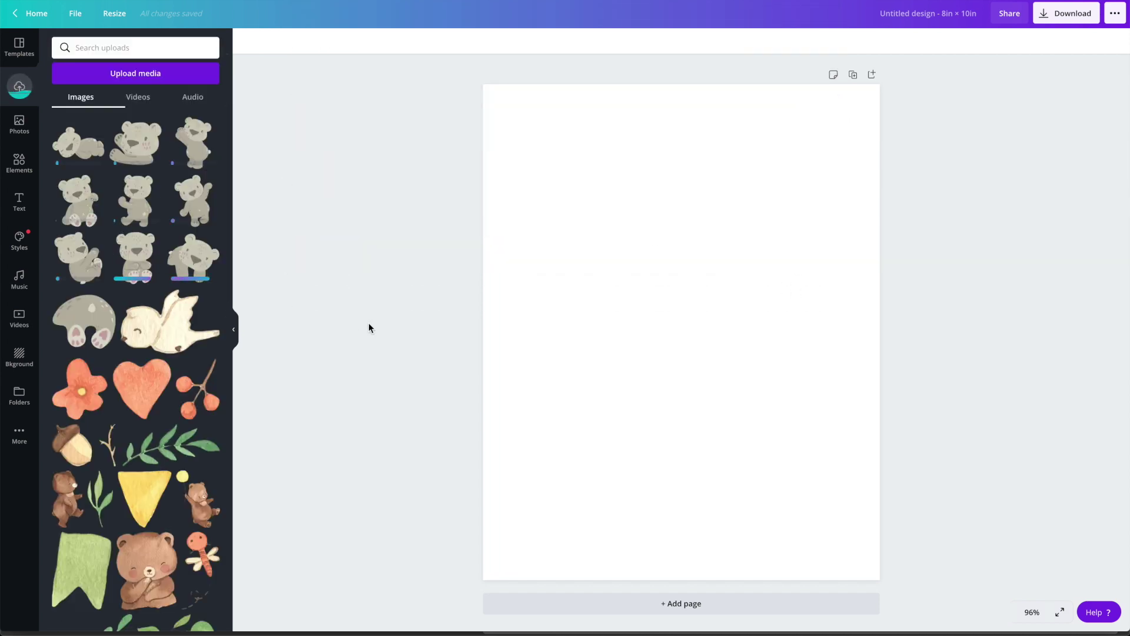
Swap the trial sitting bear for the waving grey bear, enlarged to about 6.8 × 6.8
left_click(81, 253)
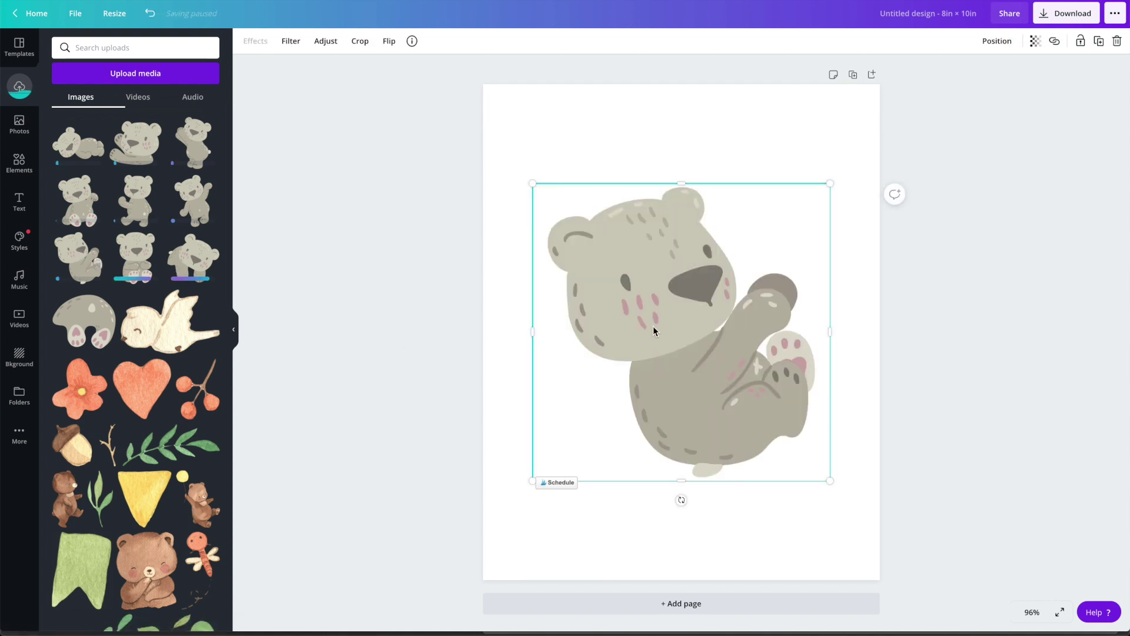
left_click_drag(532, 183, 515, 166)
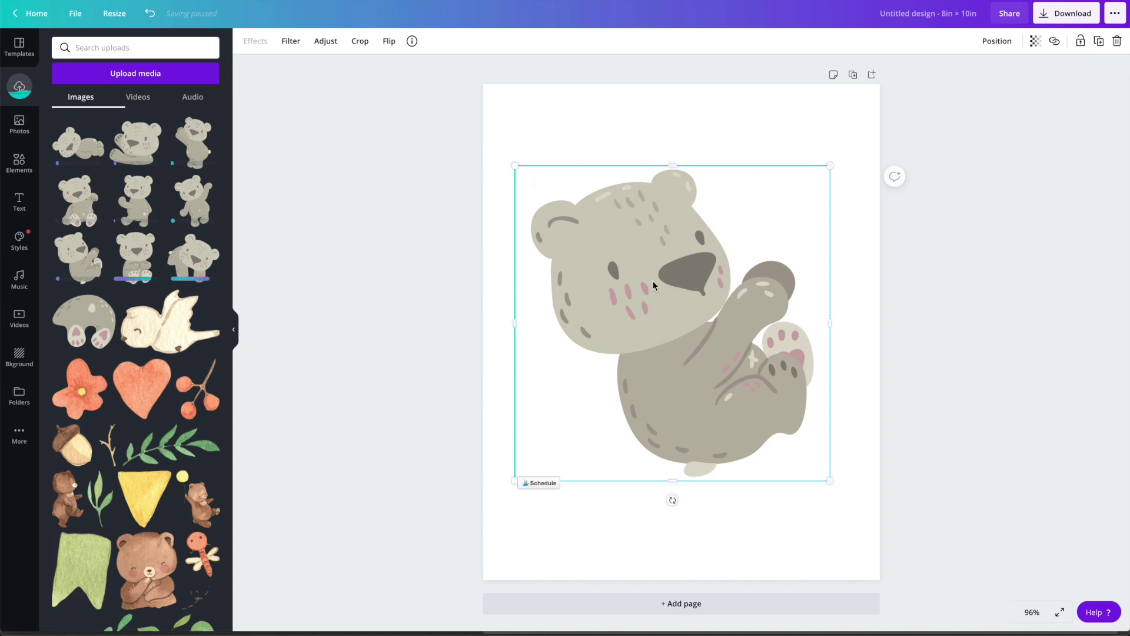
left_click_drag(653, 284, 651, 298)
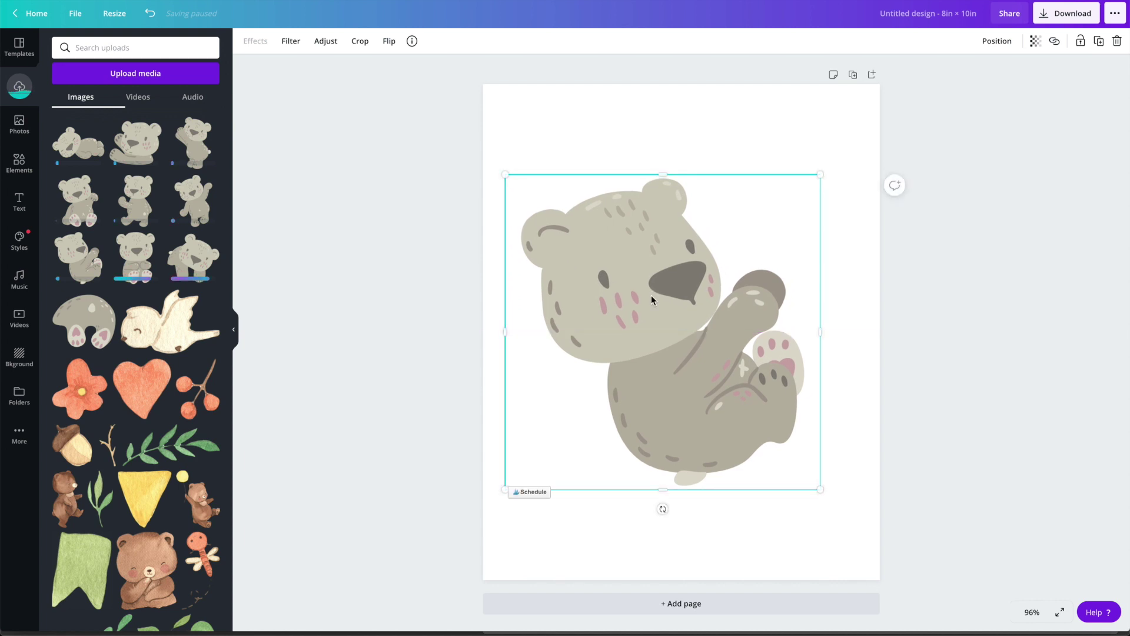
key("Delete")
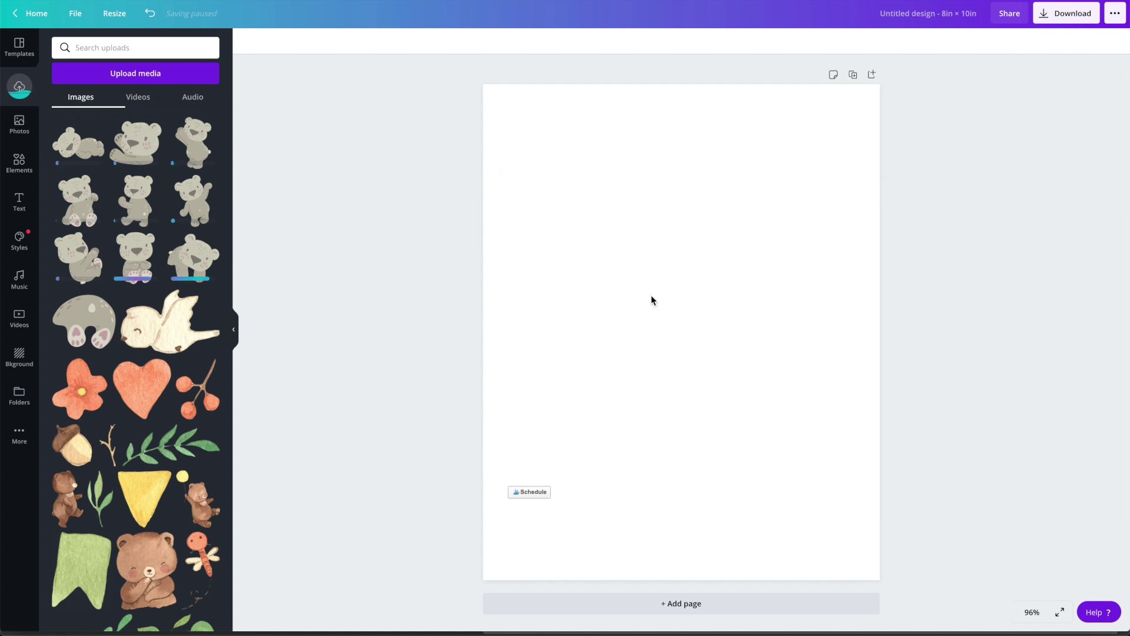
left_click(201, 205)
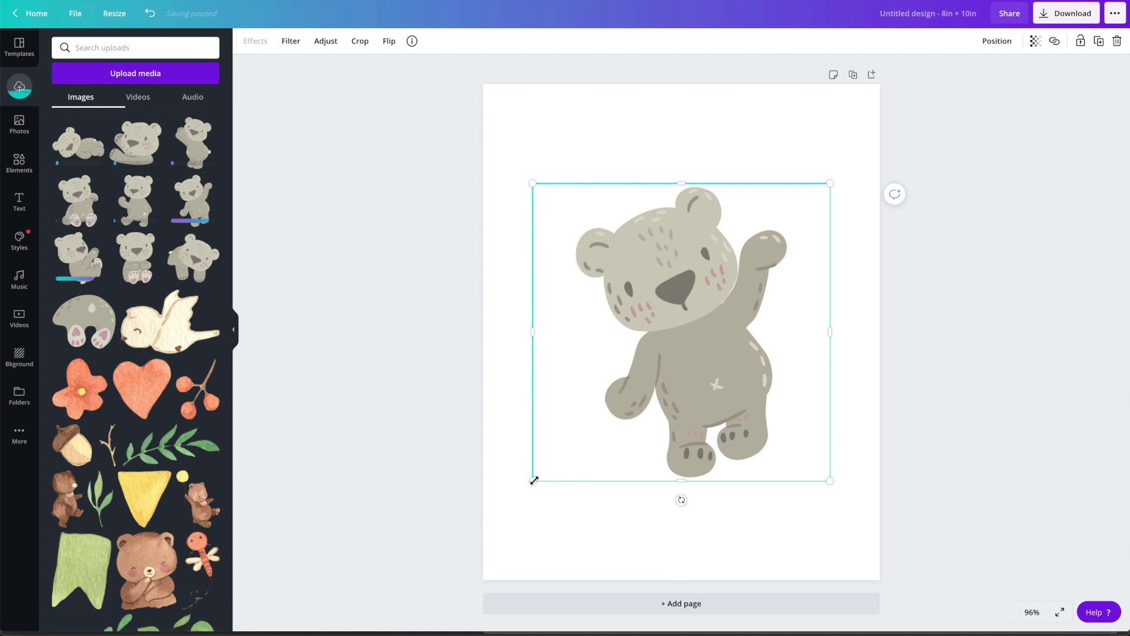
left_click_drag(534, 480, 483, 529)
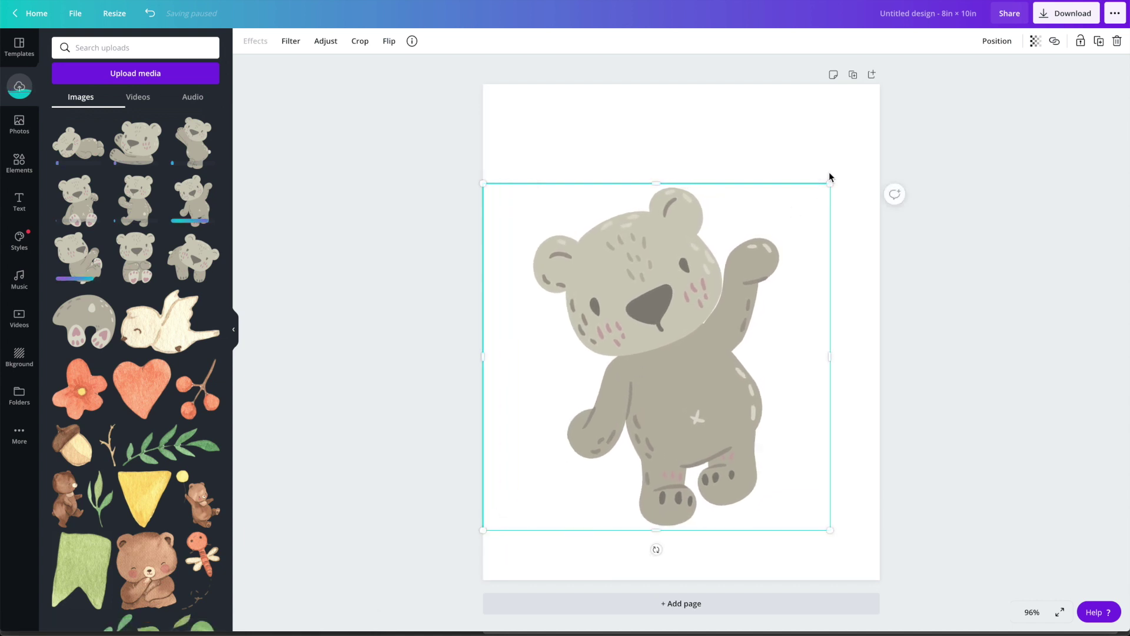
mouse_move(829, 176)
left_mouse_down()
mouse_move(866, 168)
mouse_move(831, 199)
left_mouse_up()
Raise the bear slightly and add a new heading at the bottom of the page
left_click_drag(736, 347, 736, 339)
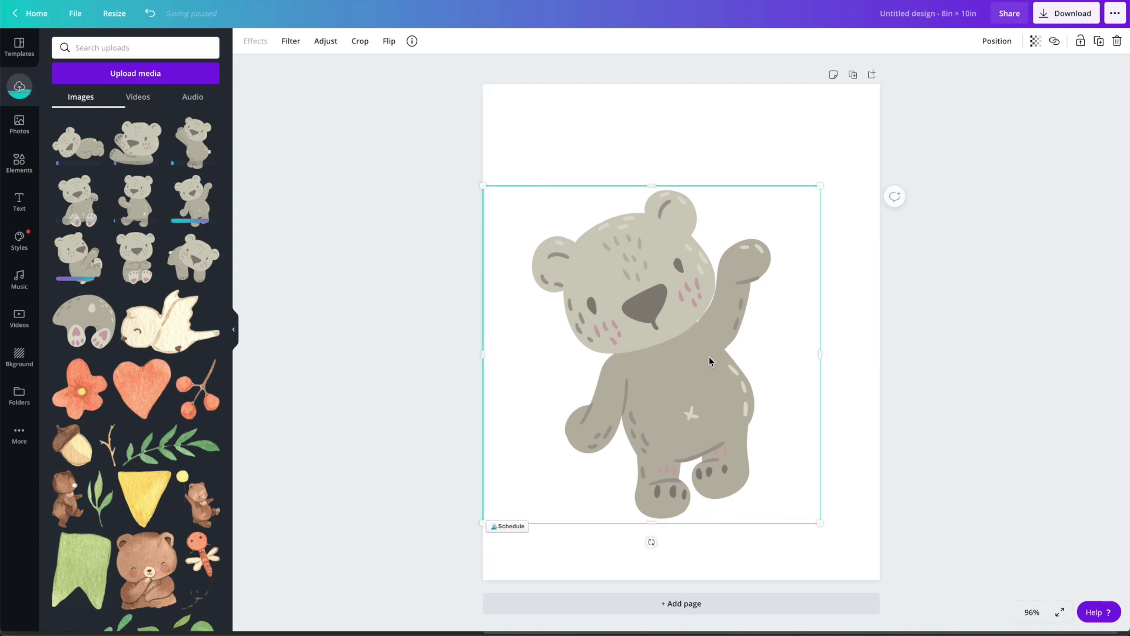
left_click(418, 171)
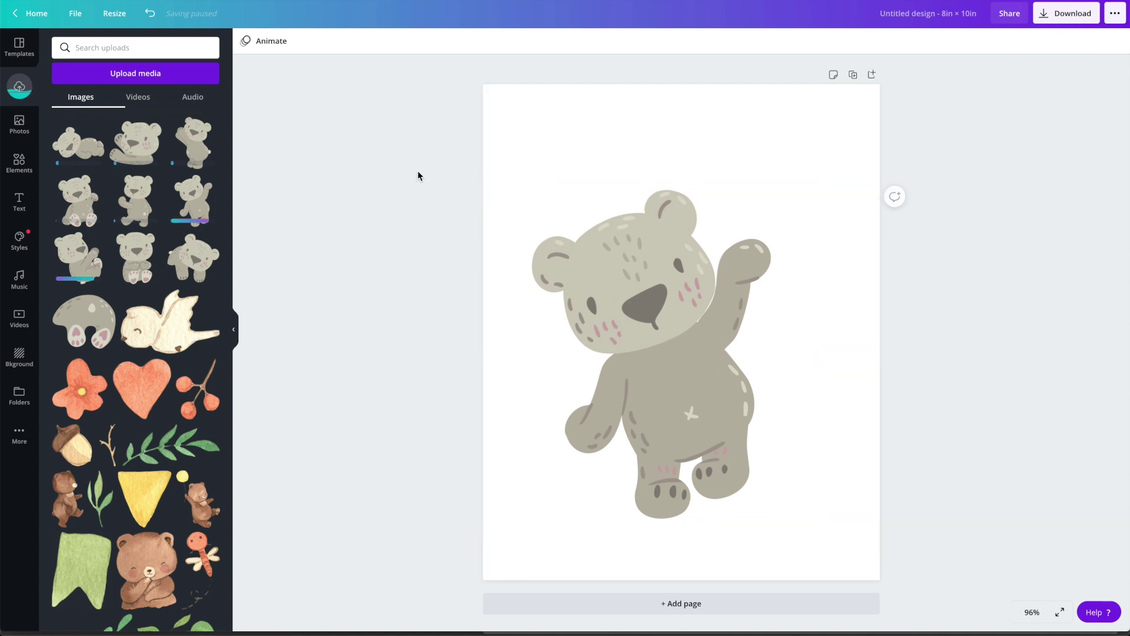
left_click(20, 201)
left_click(137, 98)
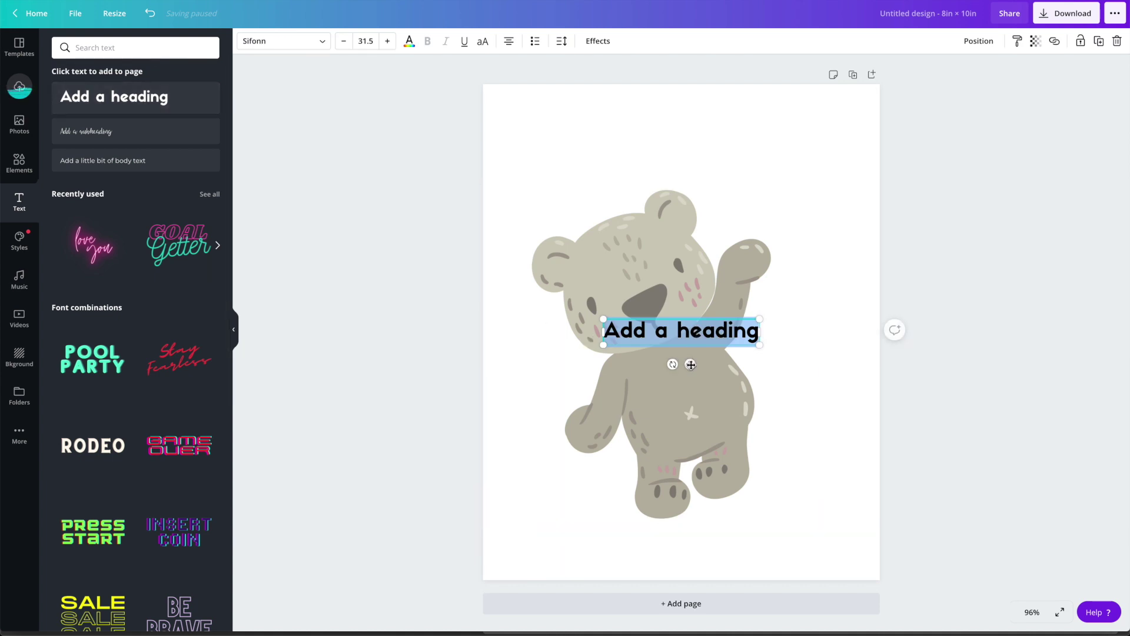
left_click_drag(690, 364, 607, 572)
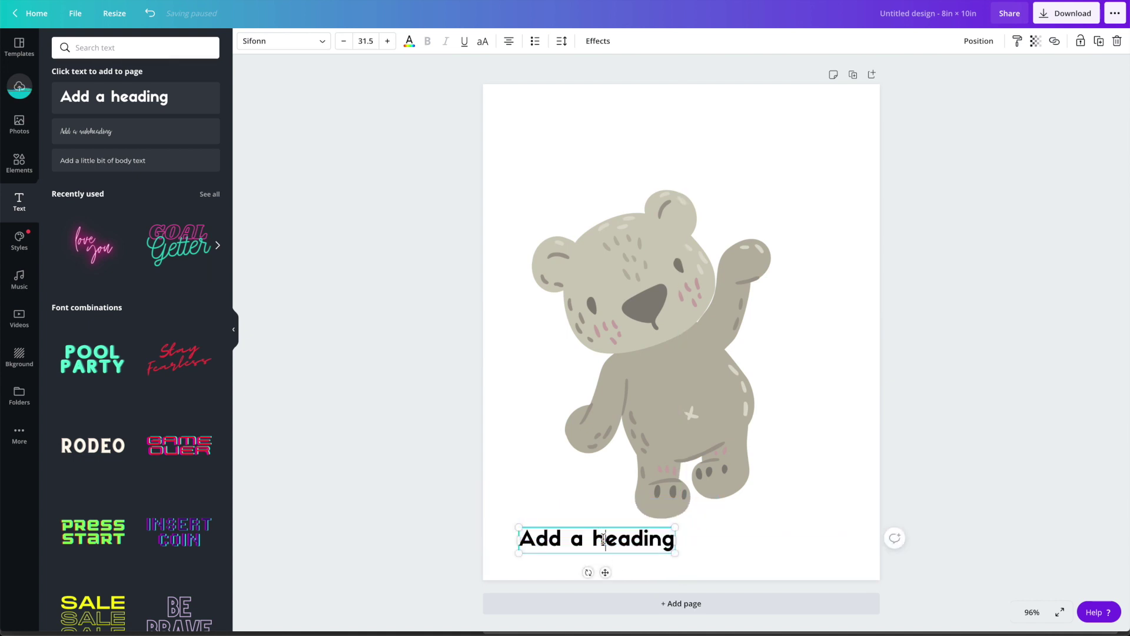
Enter 'FOLLOW YOUR DREAMS' as the heading and widen it to fit one line
type("FOLLOW YOUE")
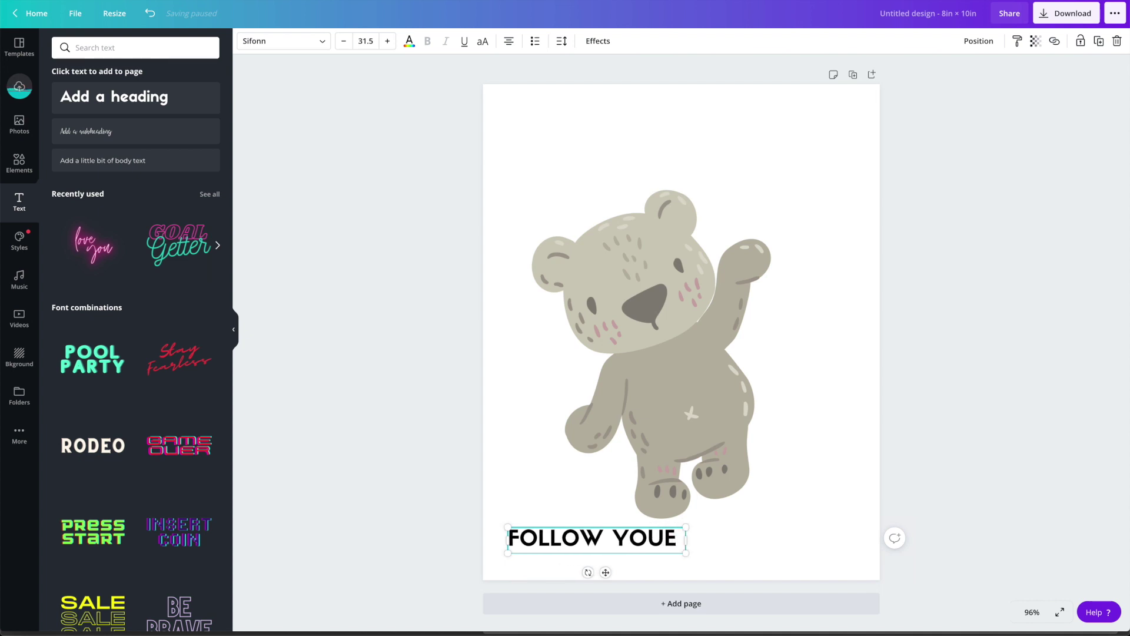
key("BackSpace")
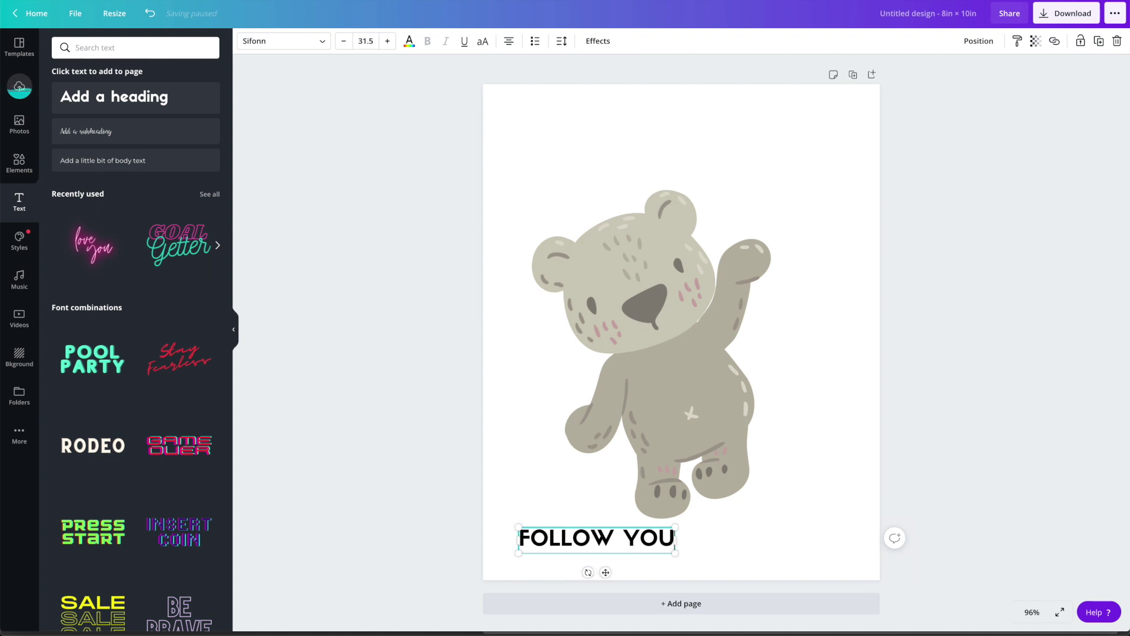
type("R DREAMS")
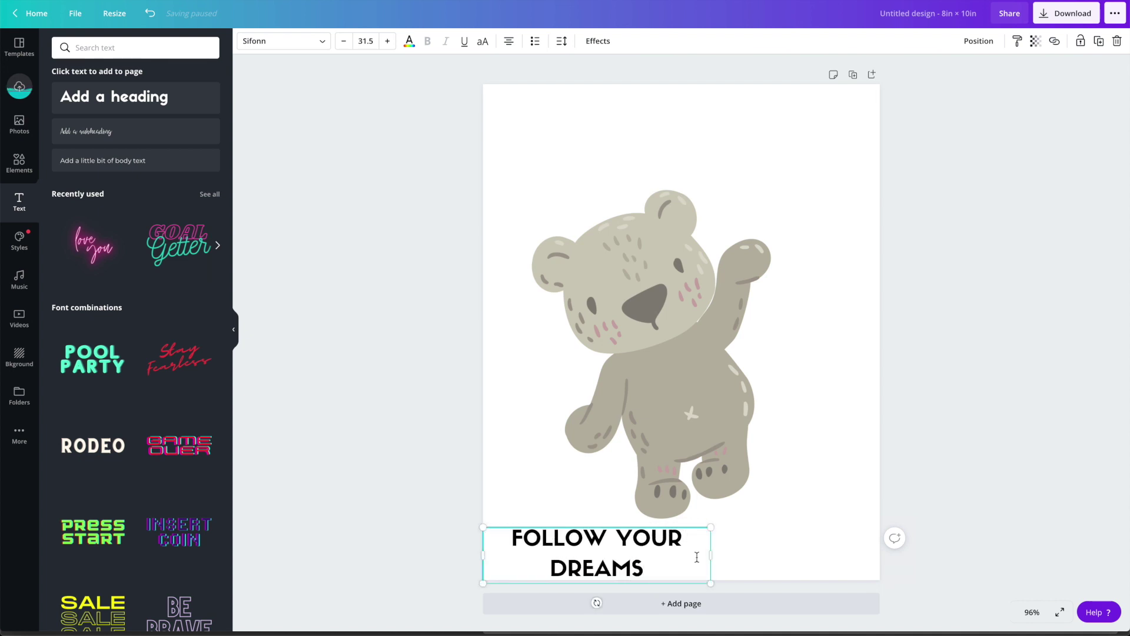
left_click_drag(760, 554, 881, 547)
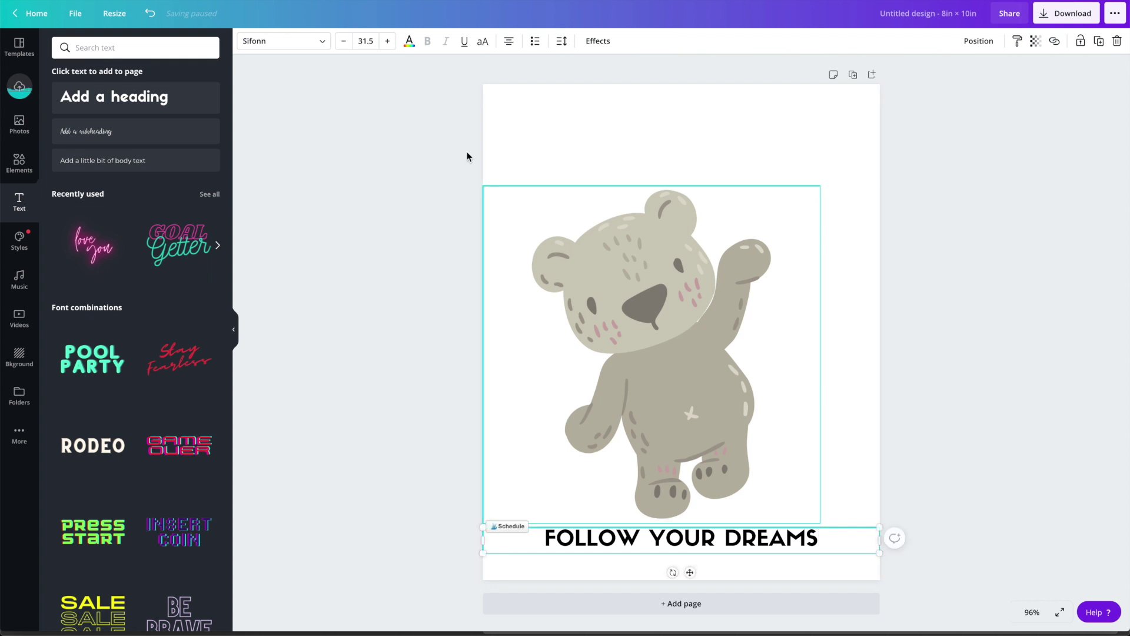
Try the Caitlin and Hey Gotcha! fonts, then set the heading in Lovelo
left_click(290, 46)
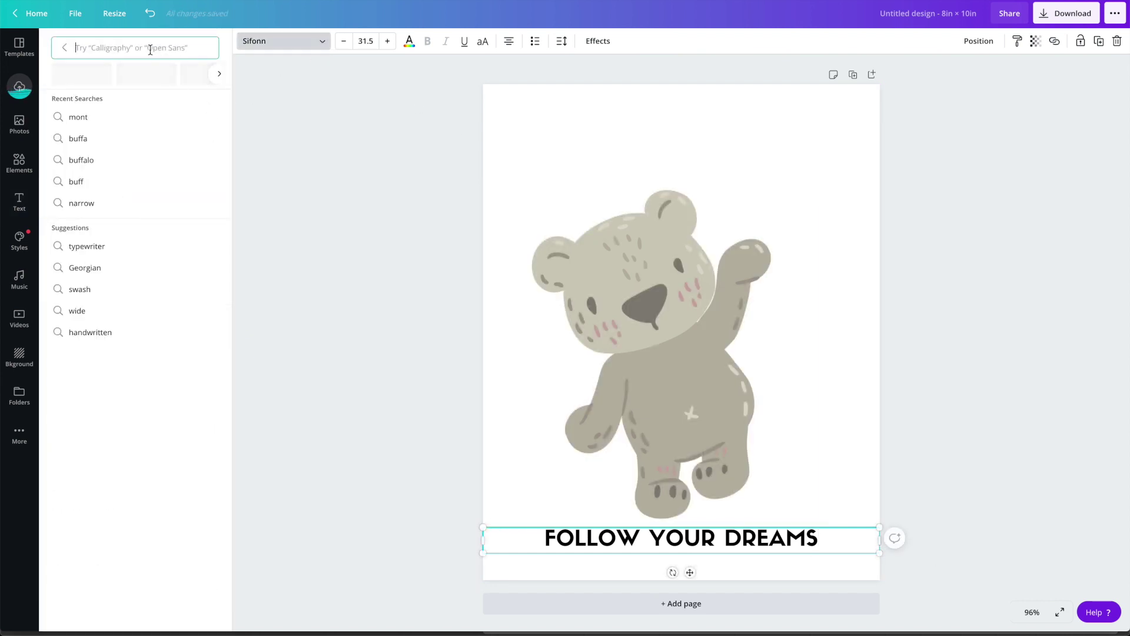
left_click(88, 75)
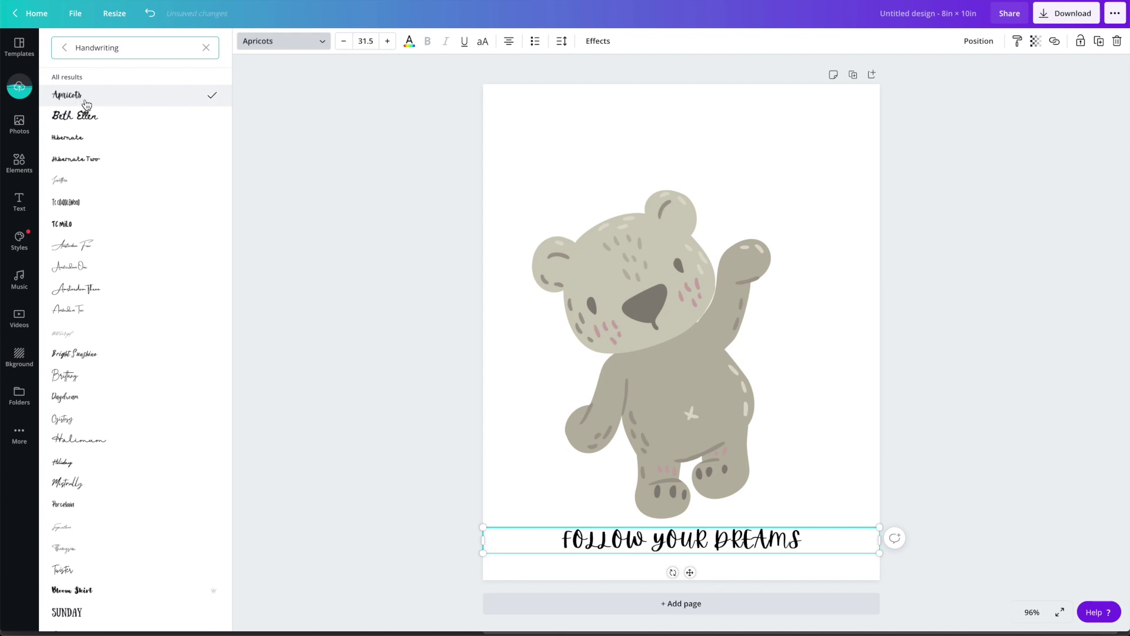
key("ctrl+z")
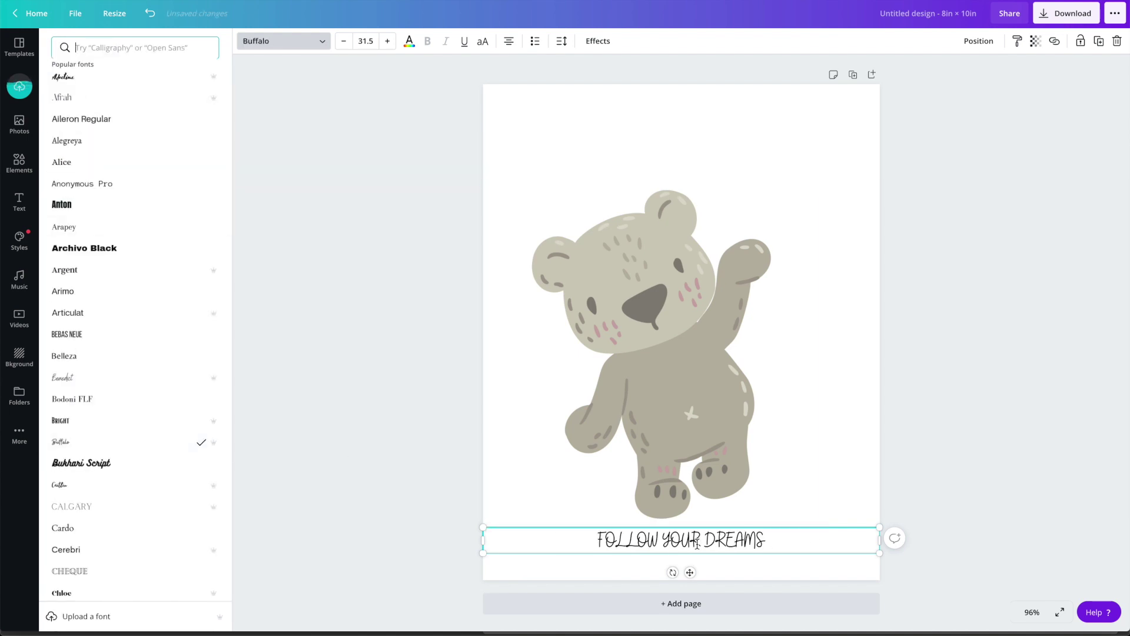
type("Follow Your Dreams")
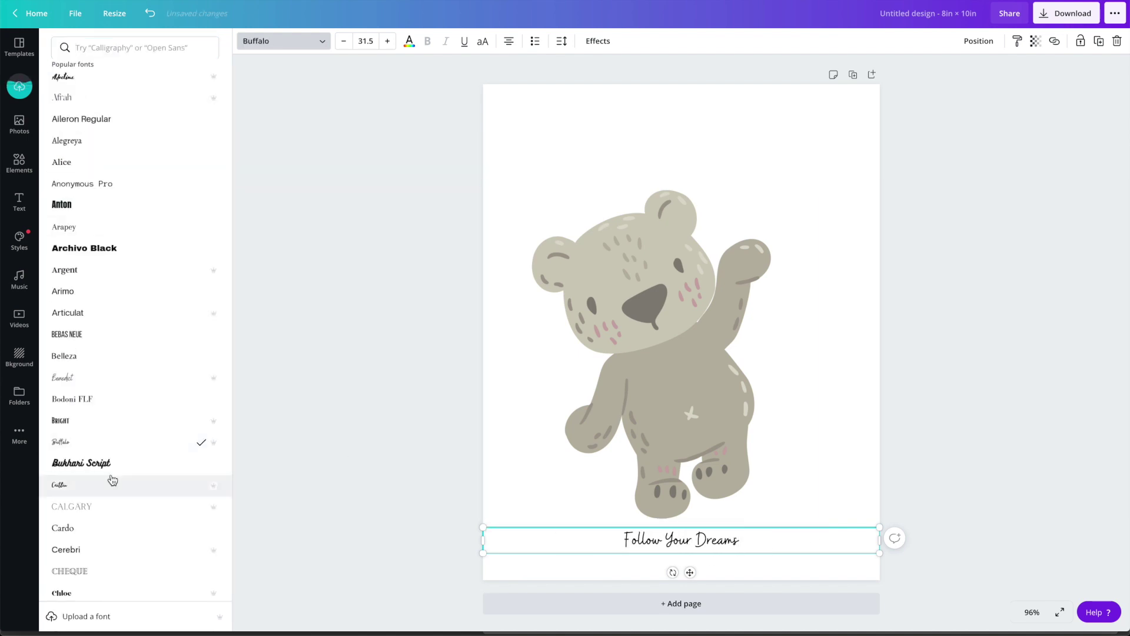
left_click(112, 483)
scroll(130, 441, "down", 8)
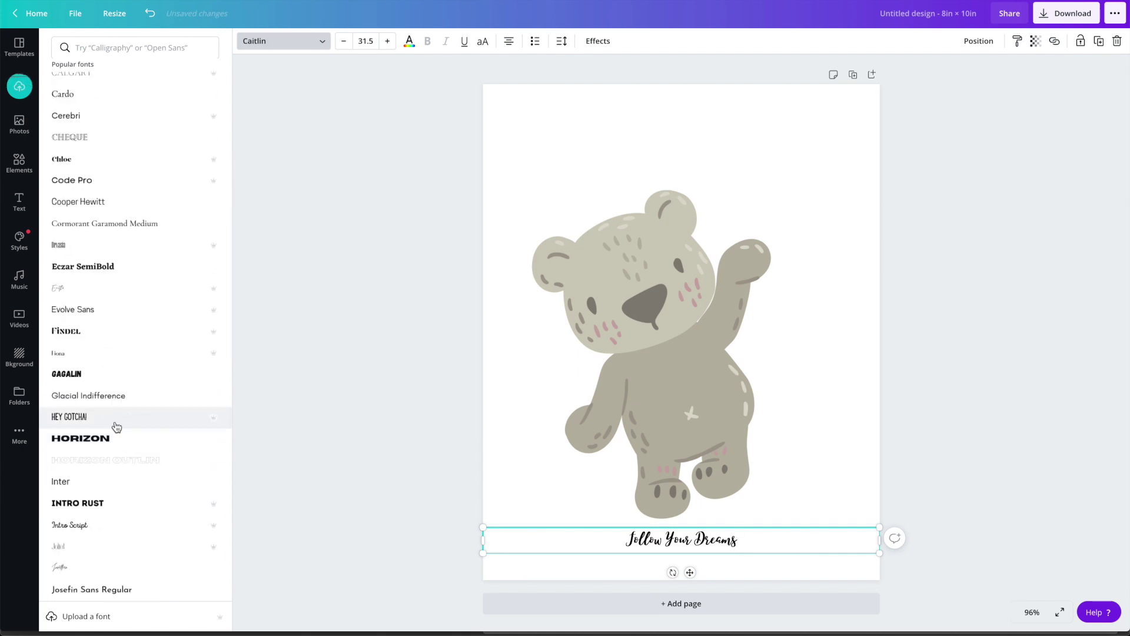
left_click(116, 426)
scroll(88, 471, "down", 7)
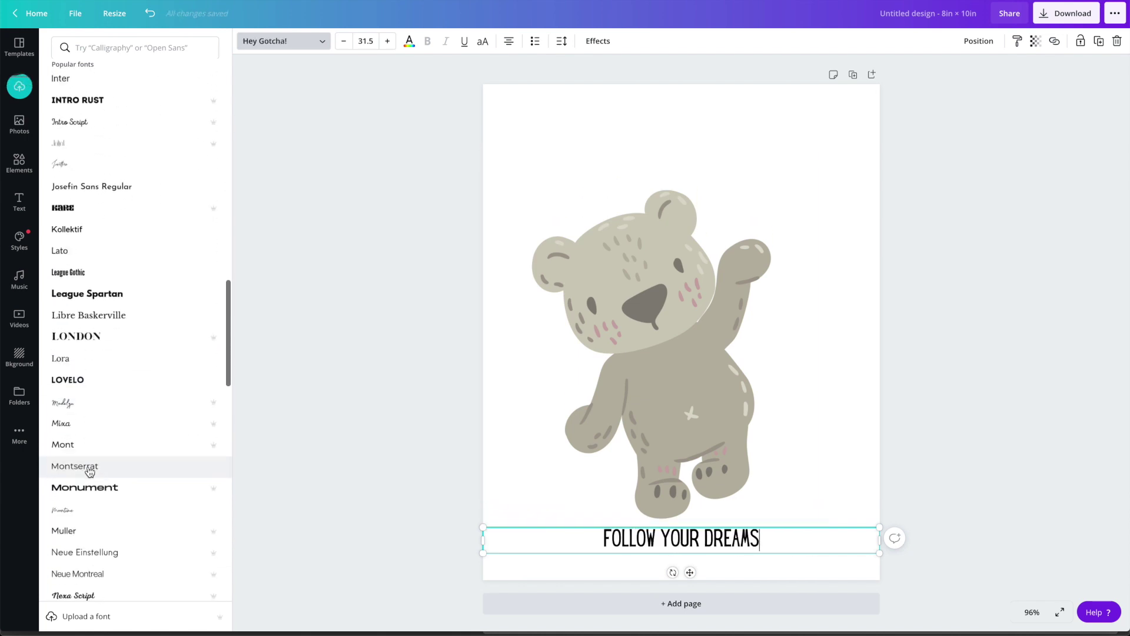
left_click(68, 380)
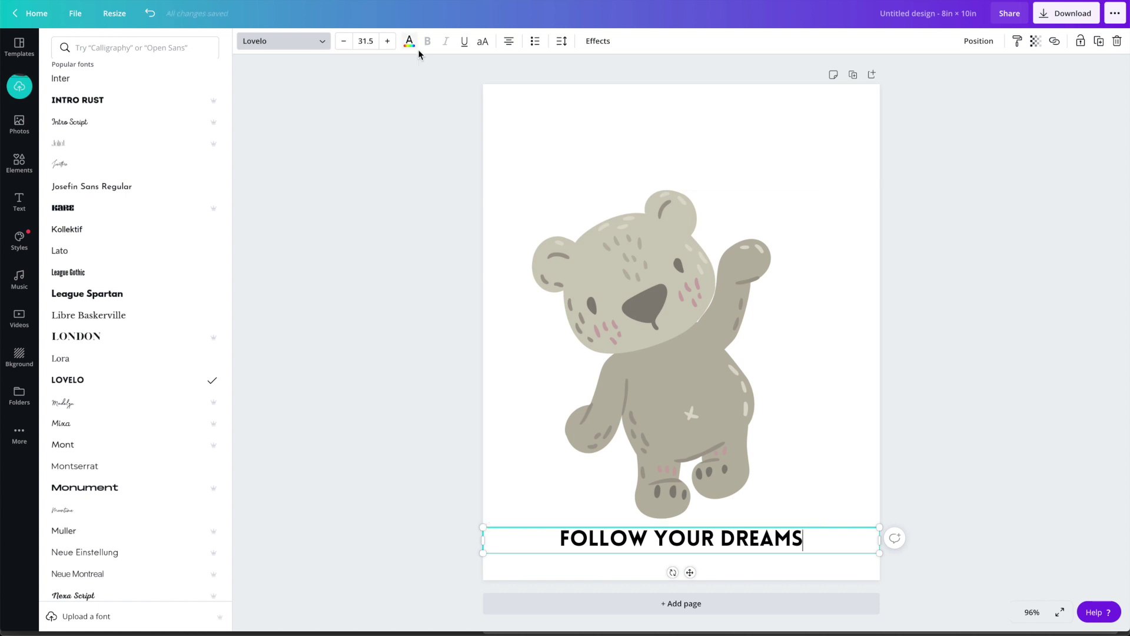
Increase the heading font size to 40.5
left_click(388, 43)
left_click(388, 42)
left_click(388, 42)
left_click(389, 43)
left_click(389, 43)
left_click(389, 43)
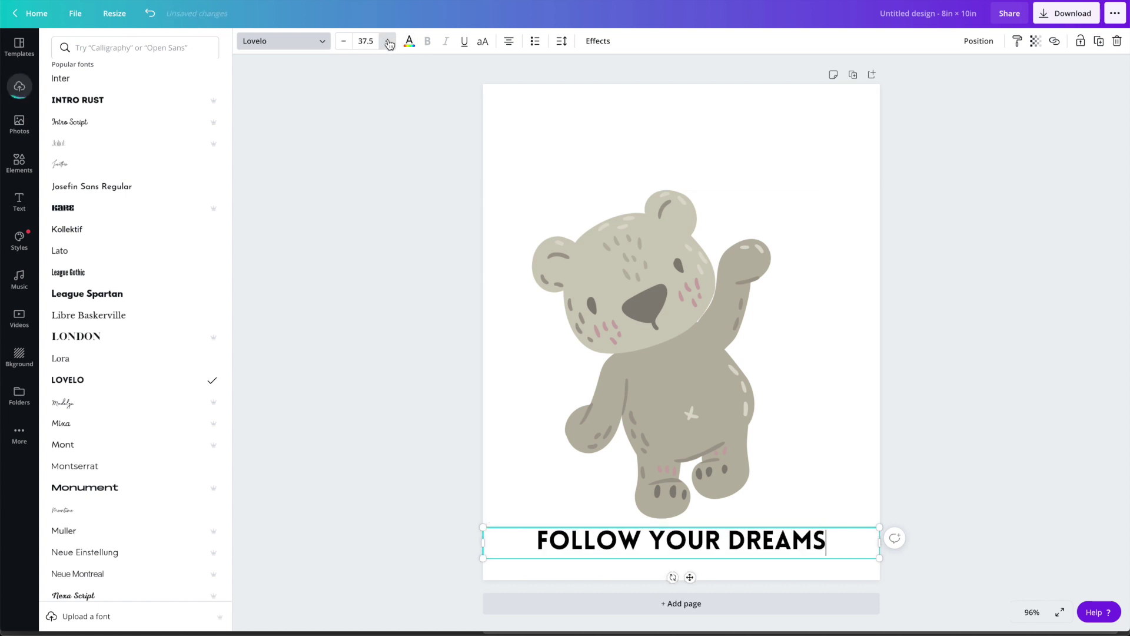
left_click(389, 42)
left_click(389, 43)
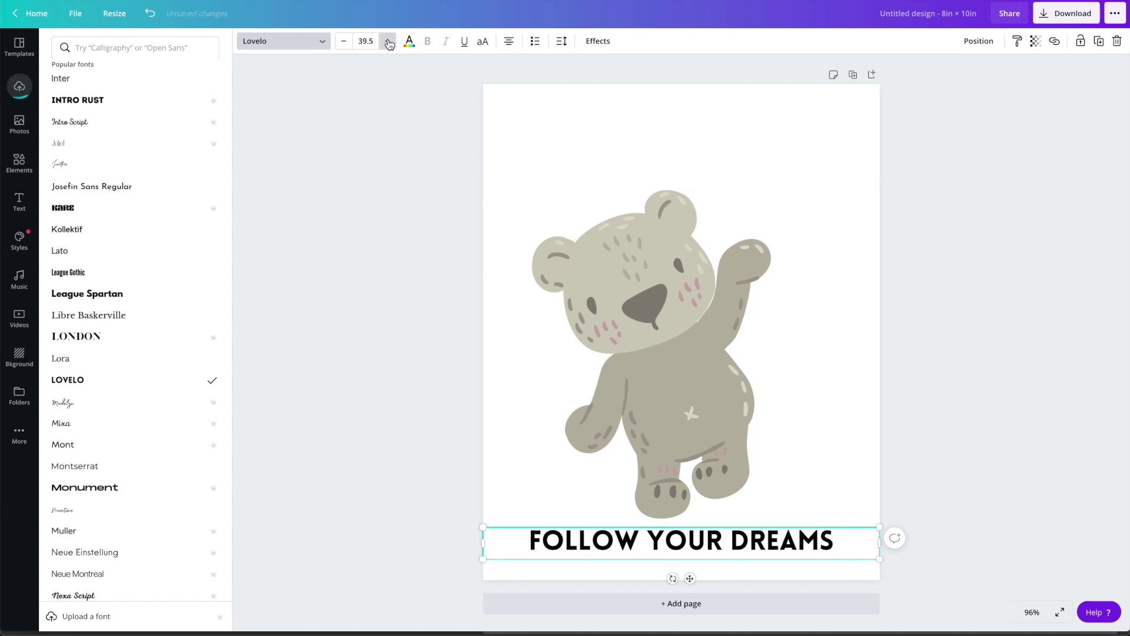
left_click(408, 287)
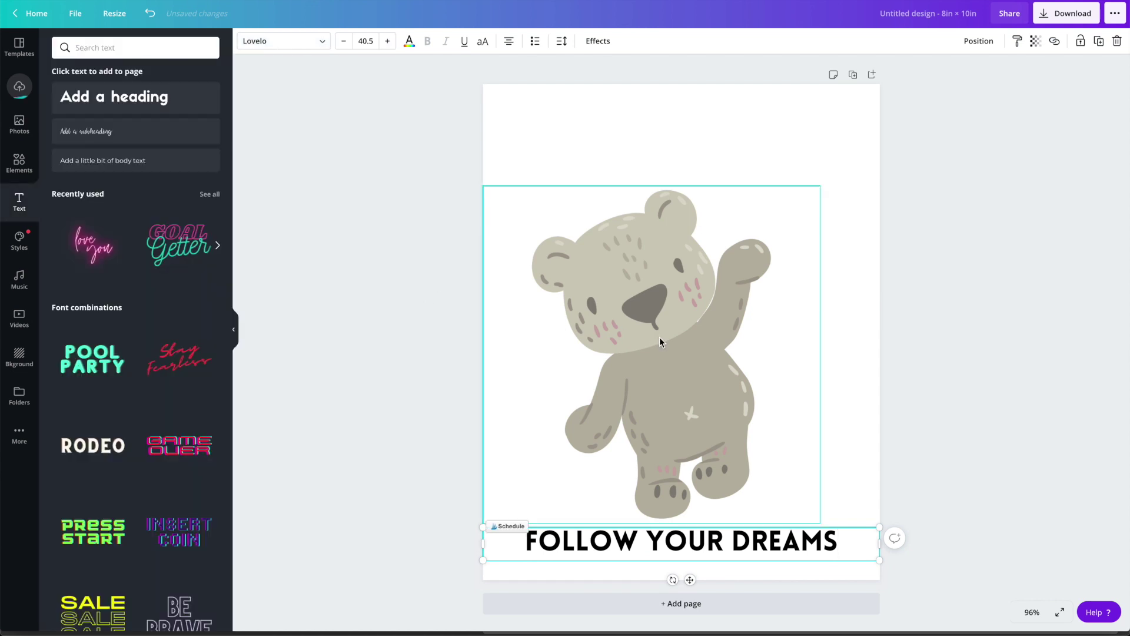
Shift the bear slightly left, then colour the heading dark blue from the In the Blue palette
left_click_drag(650, 337, 643, 337)
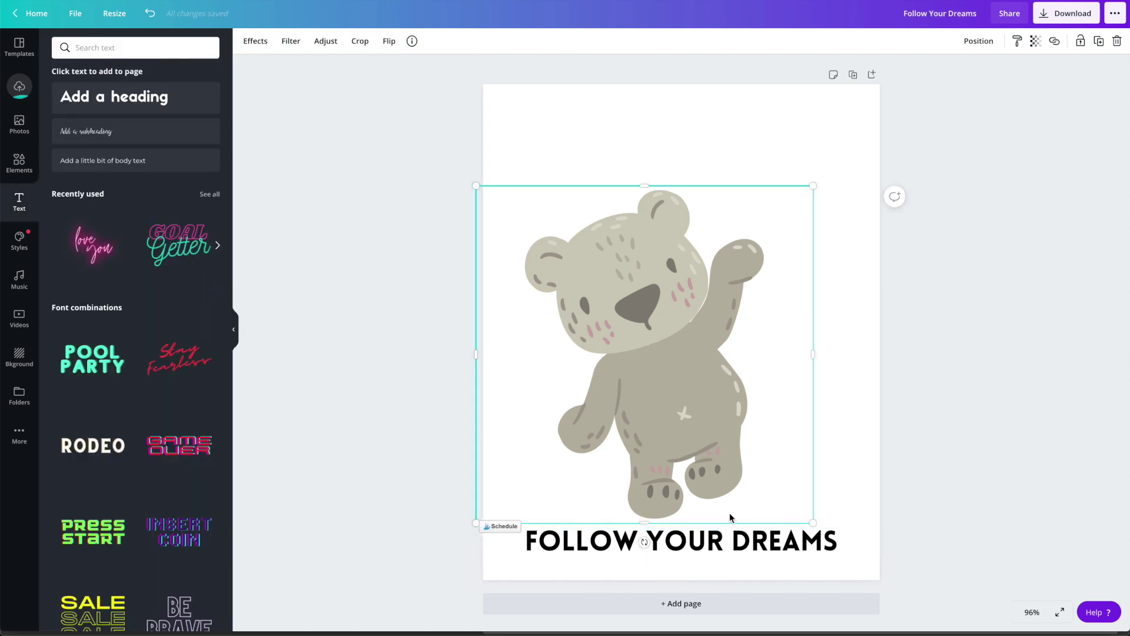
left_click(734, 542)
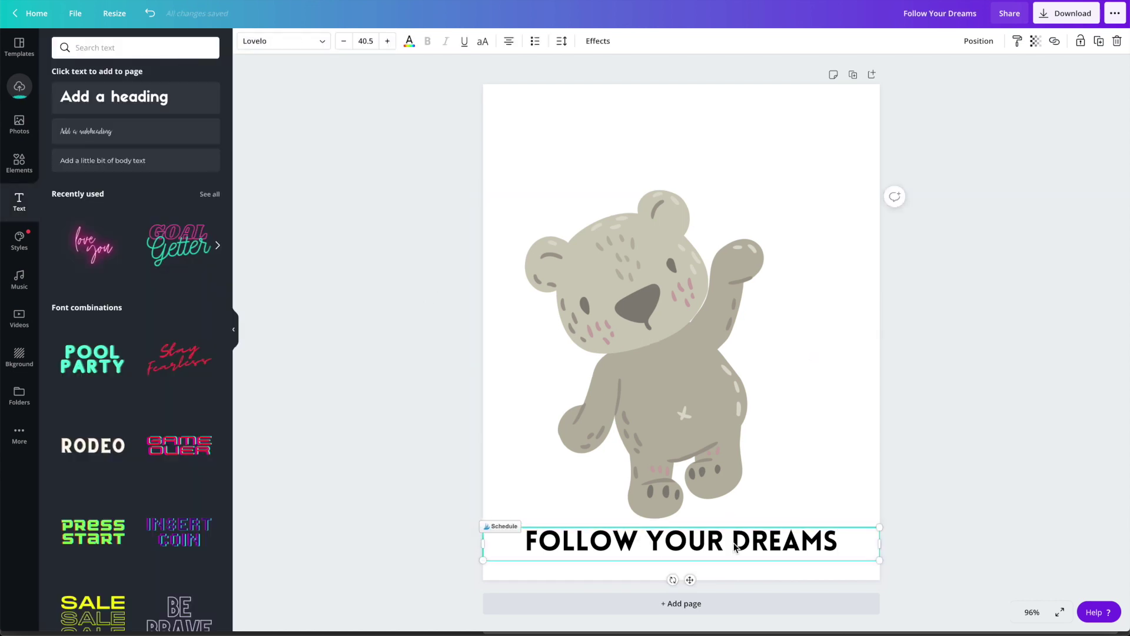
left_click(411, 44)
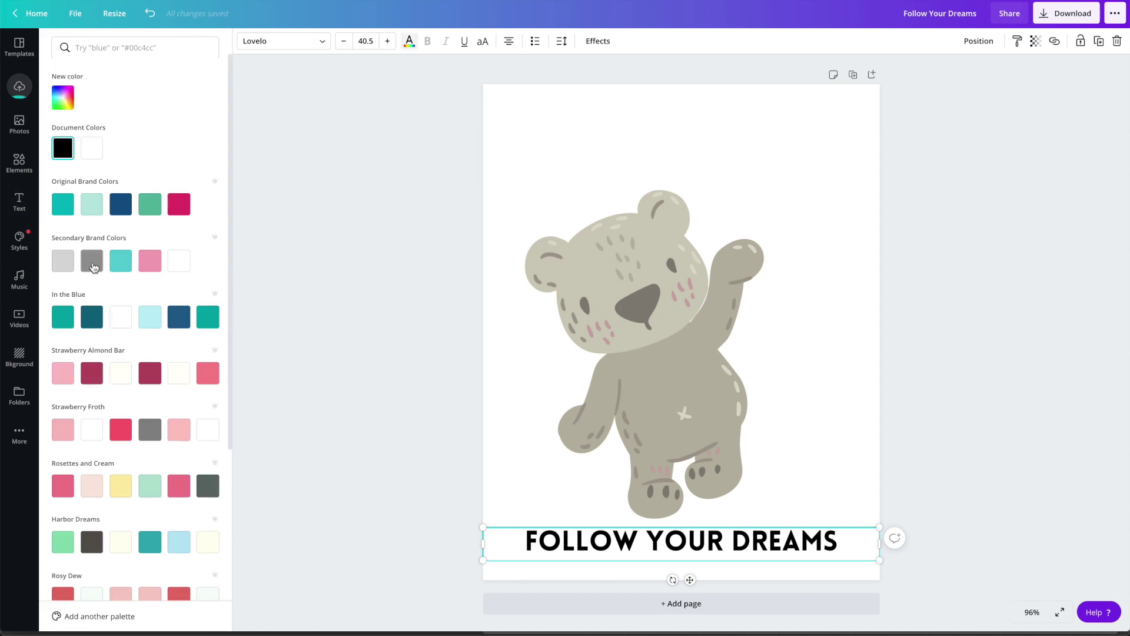
left_click(92, 267)
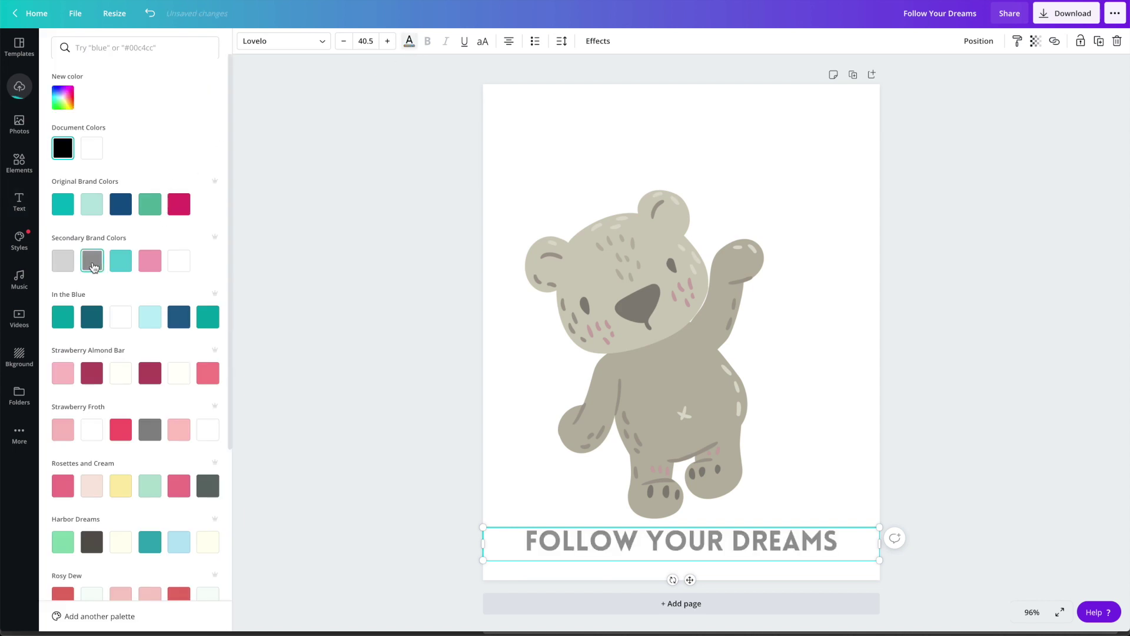
left_click(66, 206)
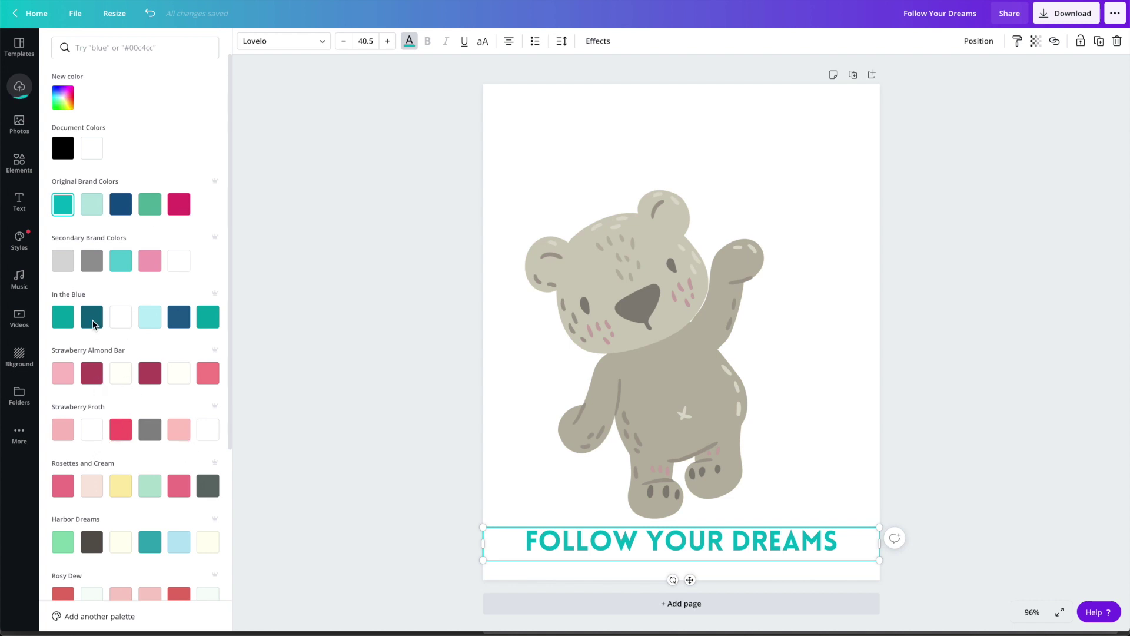
left_click(175, 320)
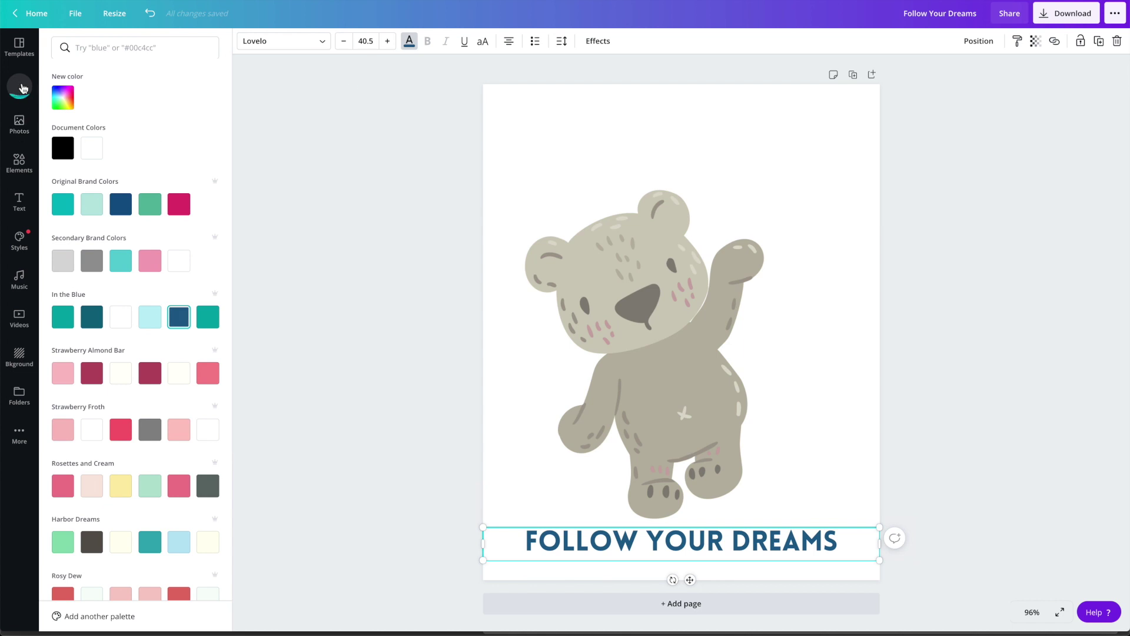
Add the smiling moon balloon from Uploads, shrink it and place it at the top right
left_click(20, 88)
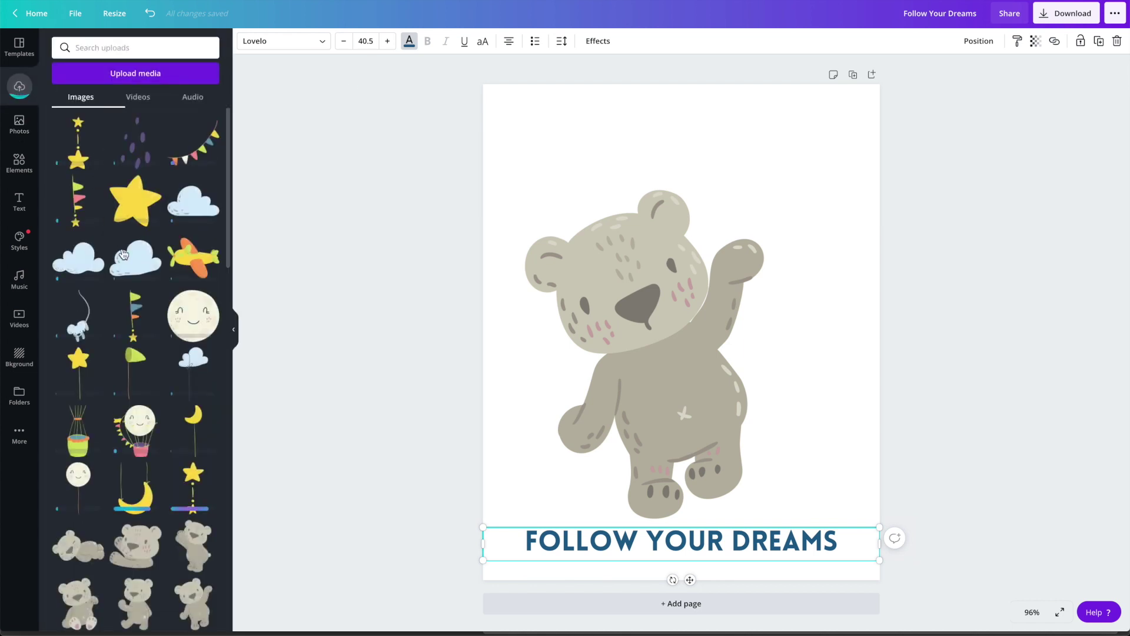
scroll(140, 398, "down", 2)
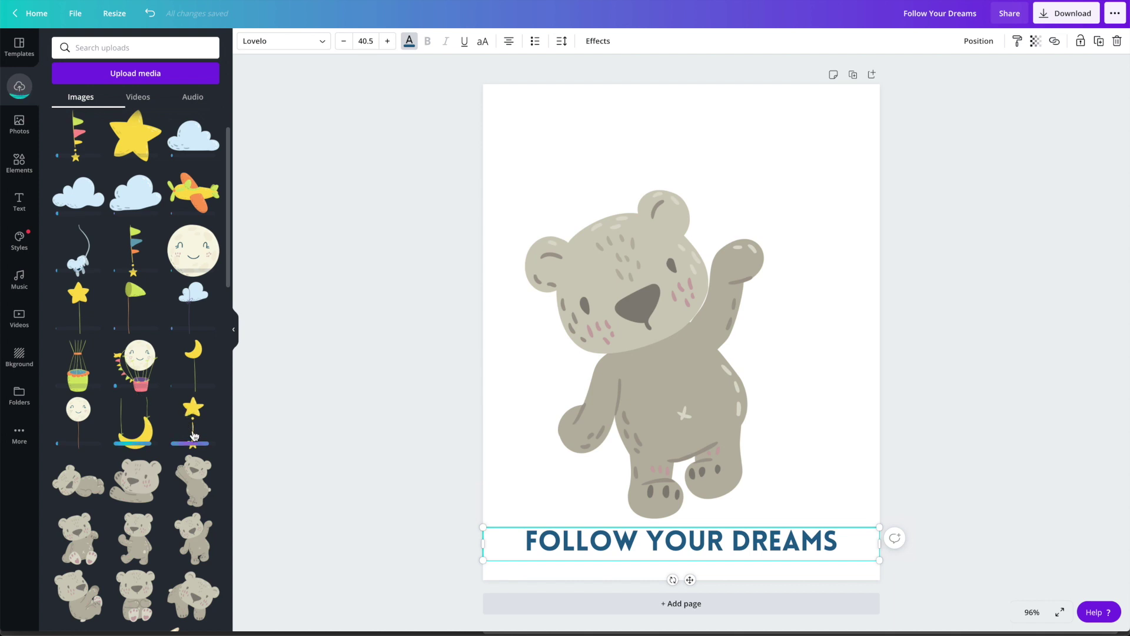
left_click(77, 428)
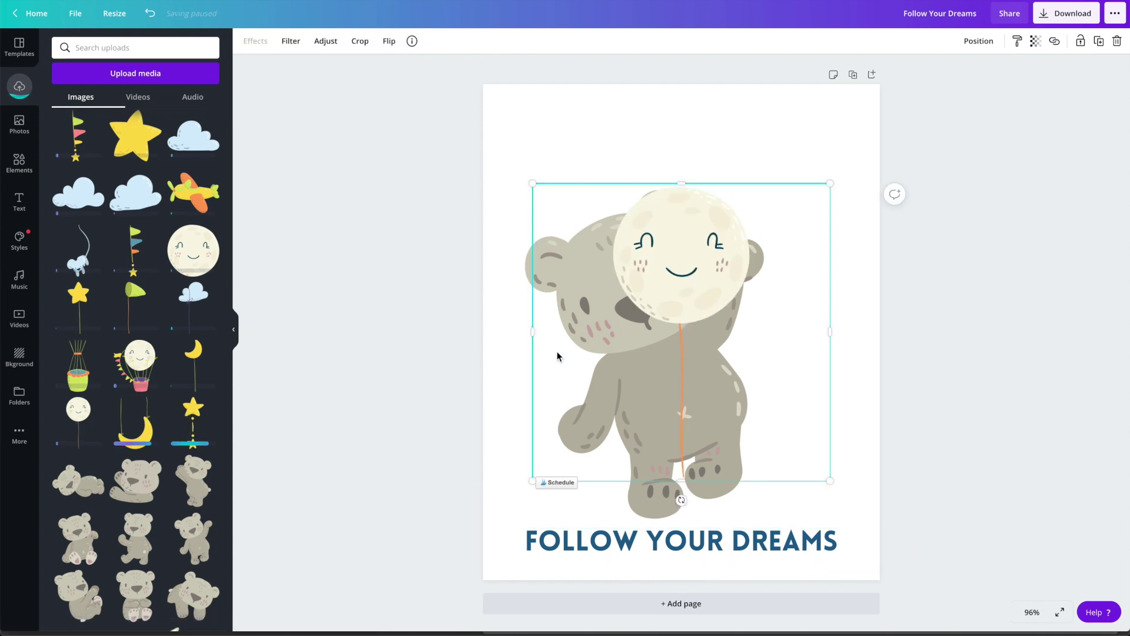
left_click_drag(703, 279, 767, 175)
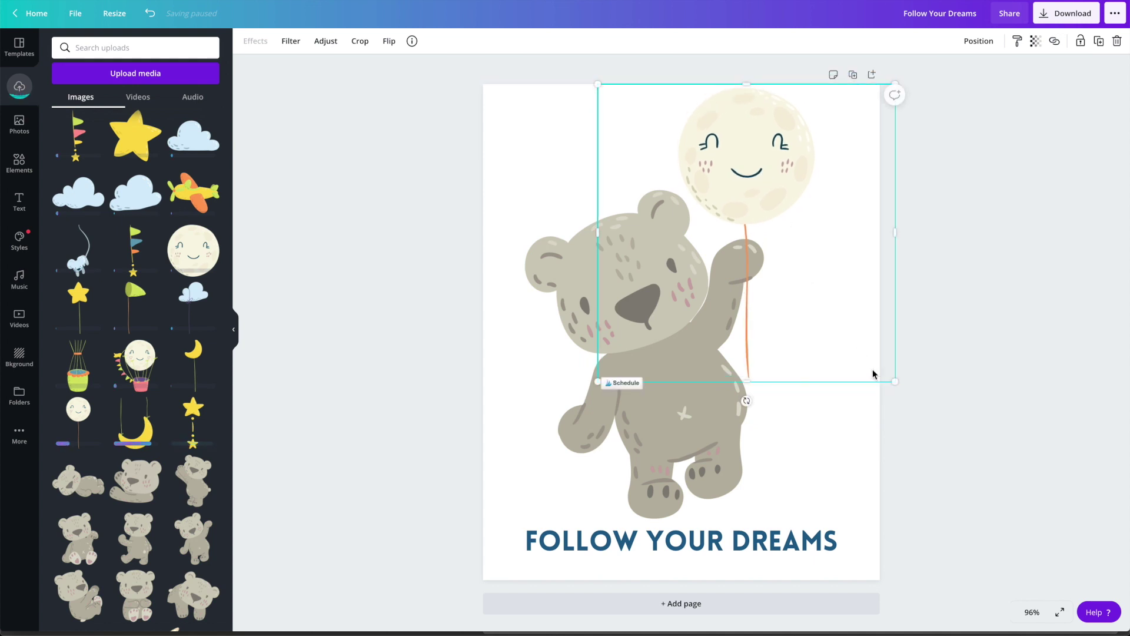
left_click_drag(895, 381, 854, 317)
left_click_drag(728, 177, 760, 176)
Bring the bear in front of the moon balloon with Position > Forward
mouse_move(604, 270)
left_mouse_down()
mouse_move(592, 272)
mouse_move(603, 273)
left_mouse_up()
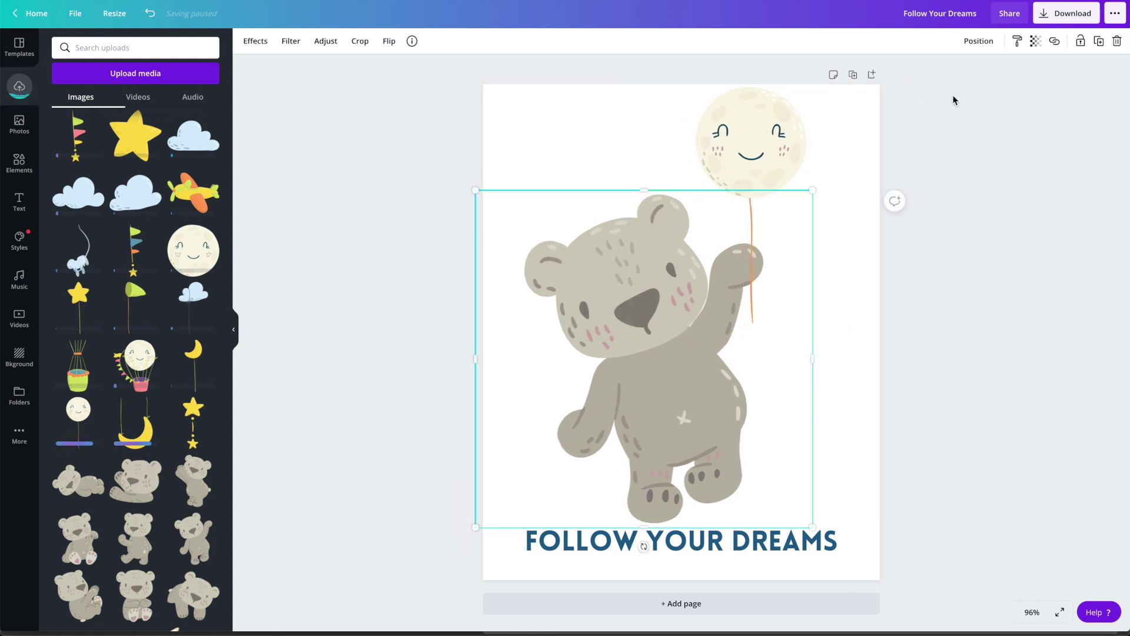
left_click(979, 41)
left_click(855, 74)
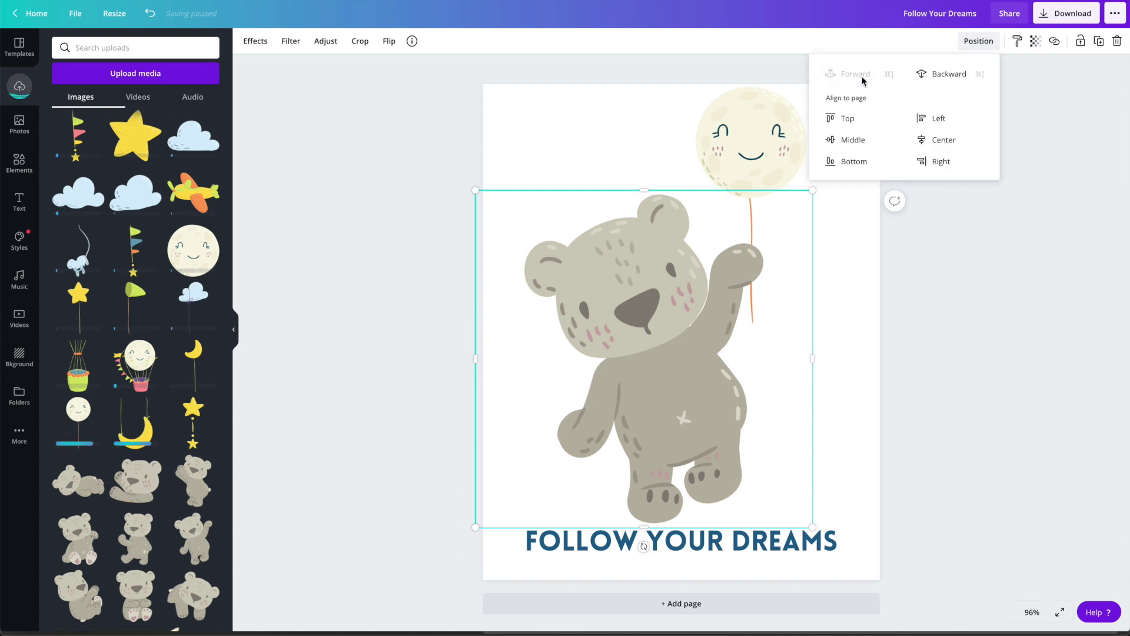
left_click(846, 335)
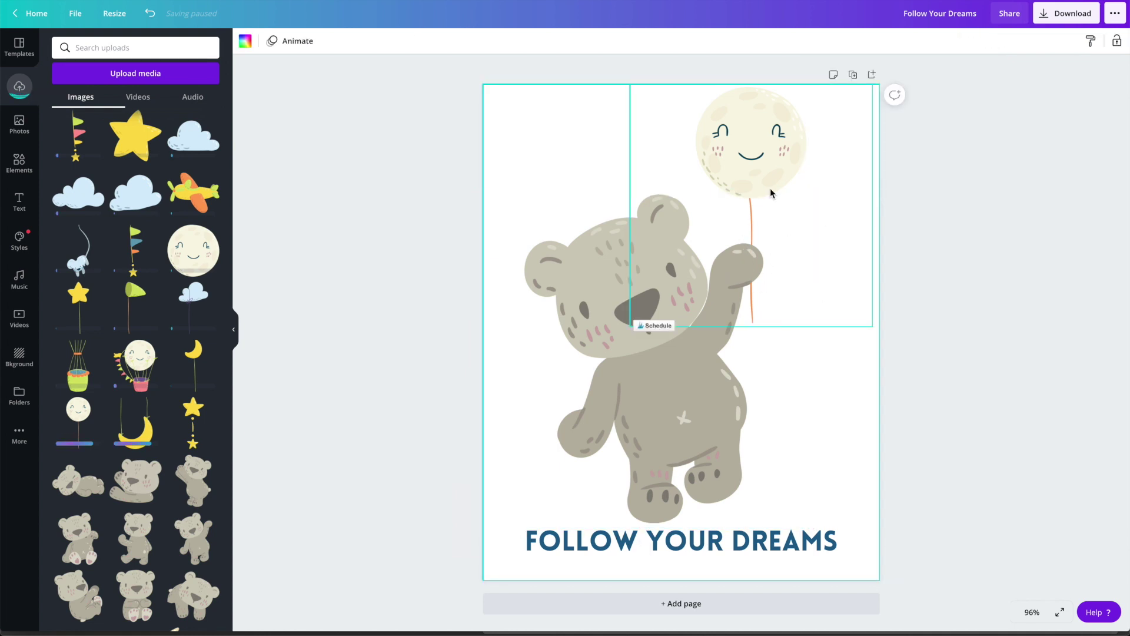
Shrink the bear above the heading and move the moon balloon to the page top
left_click(600, 265)
left_click_drag(815, 187, 791, 211)
left_click_drag(658, 294, 667, 292)
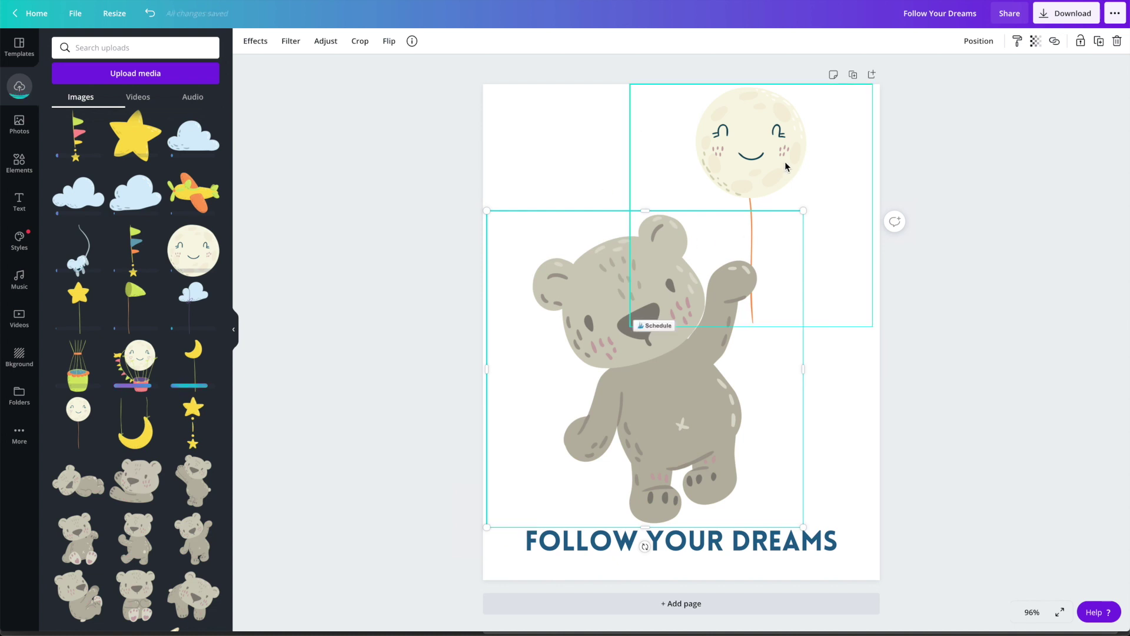
left_click_drag(786, 162, 782, 164)
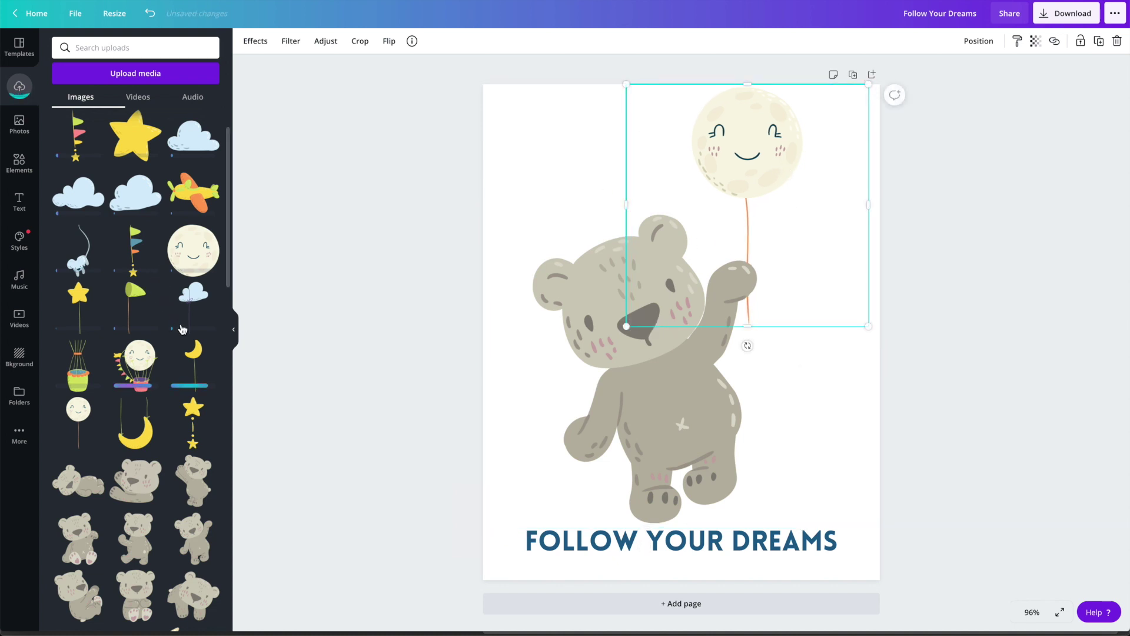
Shrink the bear and moon balloon together and shift the pair left
scroll(134, 250, "up", 2)
left_click_drag(904, 436, 577, 310)
left_click_drag(486, 528, 496, 477)
left_click_drag(656, 422, 636, 429)
Move the FOLLOW YOUR DREAMS heading under the bear and widen it to size 47.6
left_click(934, 505)
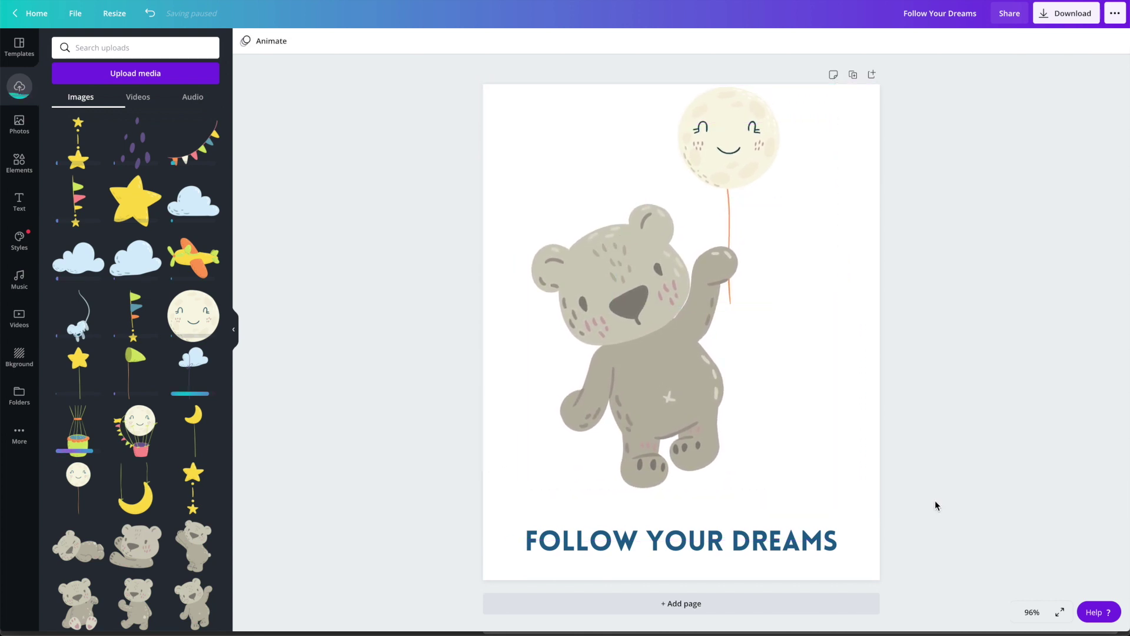
left_click_drag(781, 542, 776, 512)
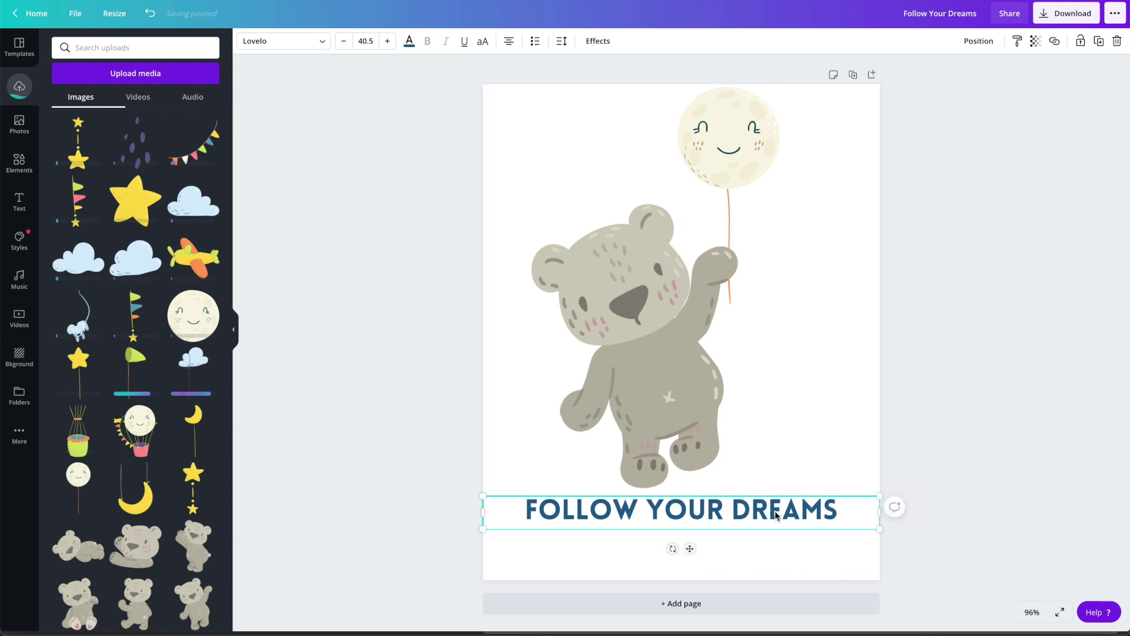
left_click(721, 578)
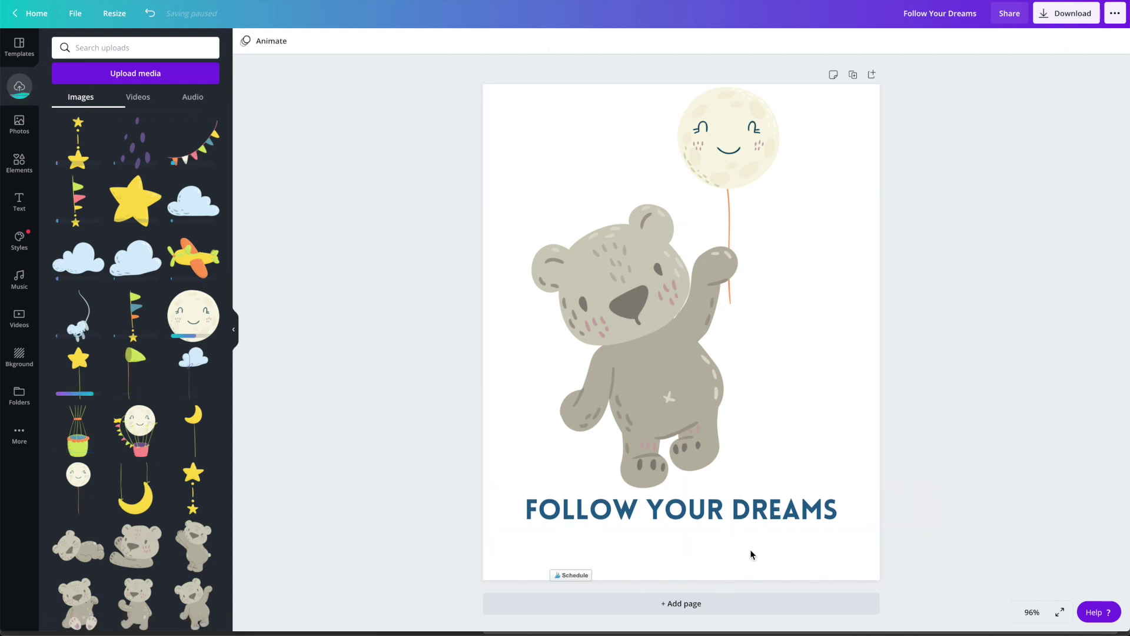
left_click_drag(726, 509, 726, 525)
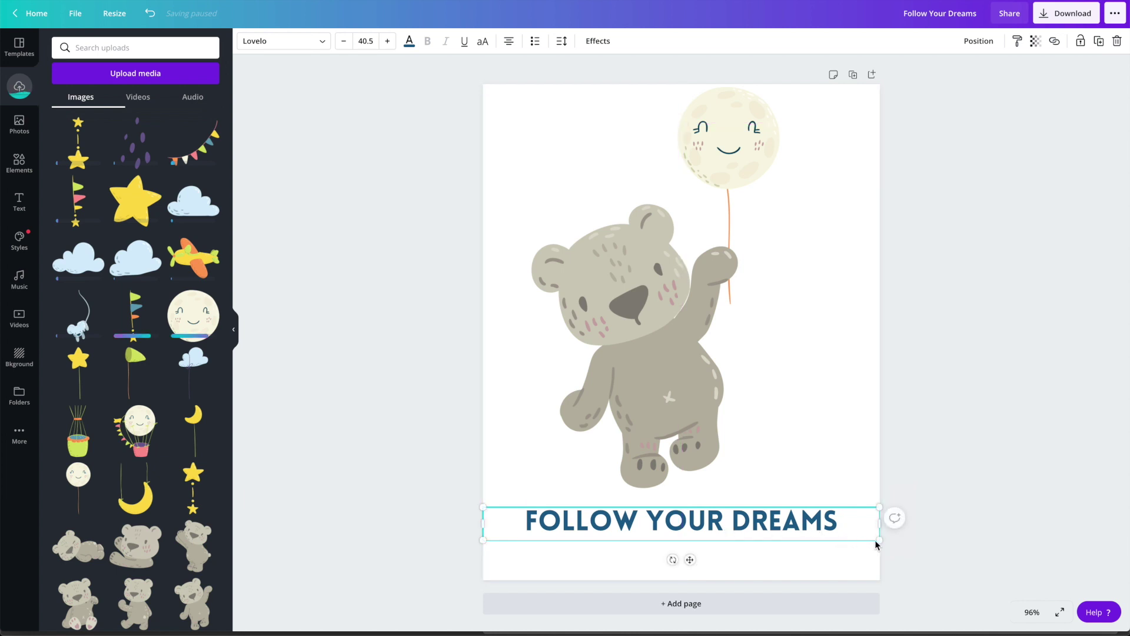
mouse_move(881, 524)
left_mouse_down()
mouse_move(816, 521)
mouse_move(875, 559)
mouse_move(879, 524)
left_mouse_up()
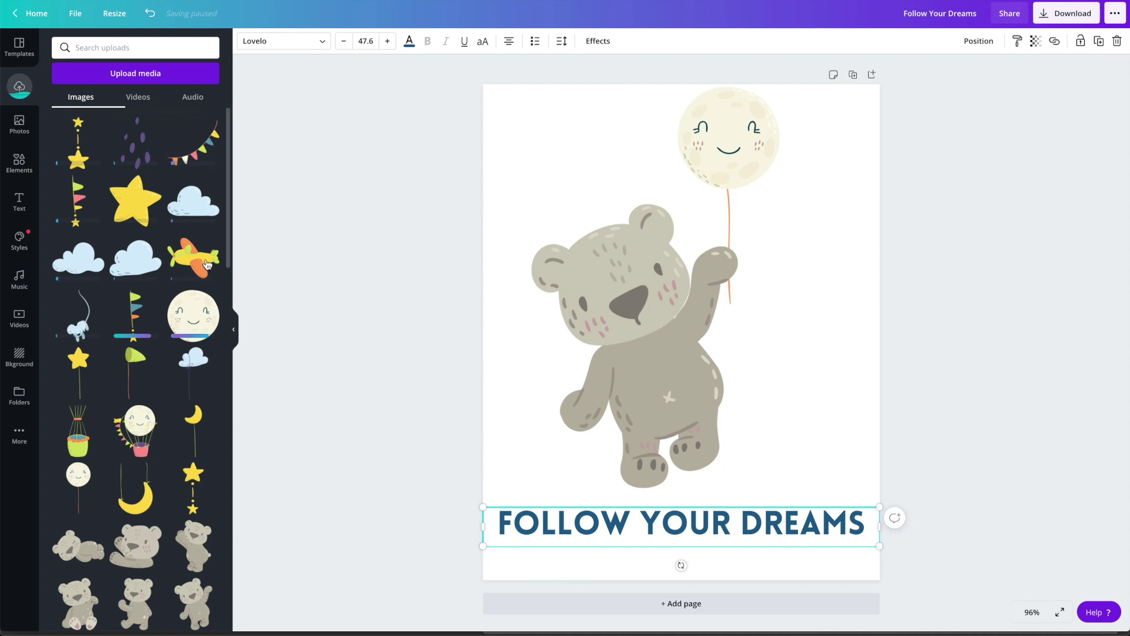
Add two pale blue clouds and drag them under the bear
left_click(200, 206)
left_click_drag(631, 344, 701, 424)
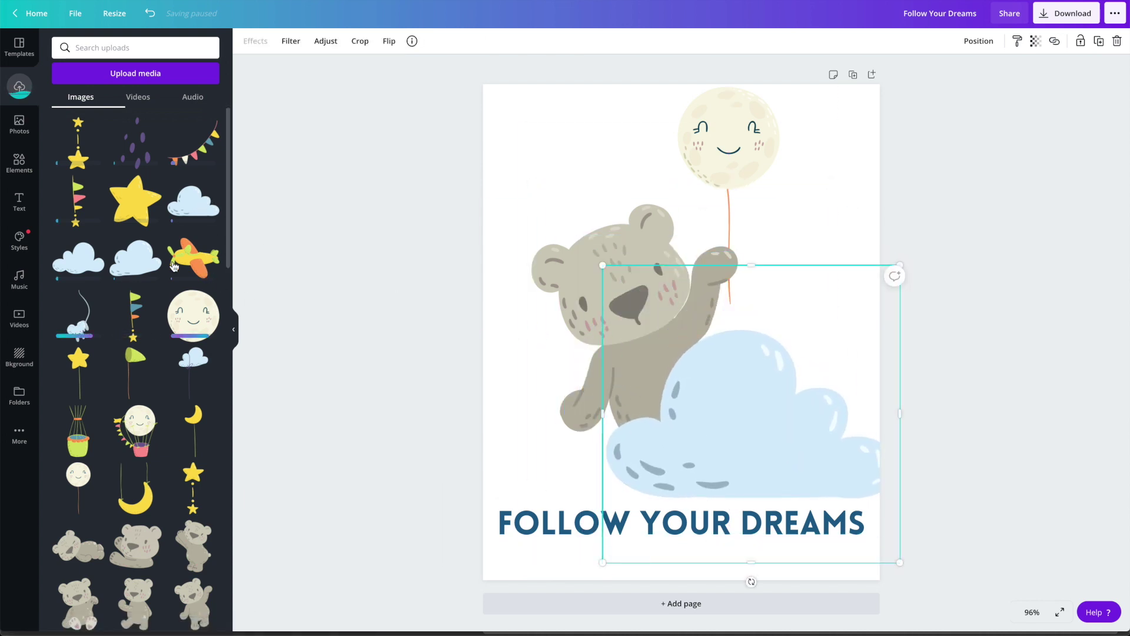
left_click(95, 266)
left_click_drag(661, 361, 572, 425)
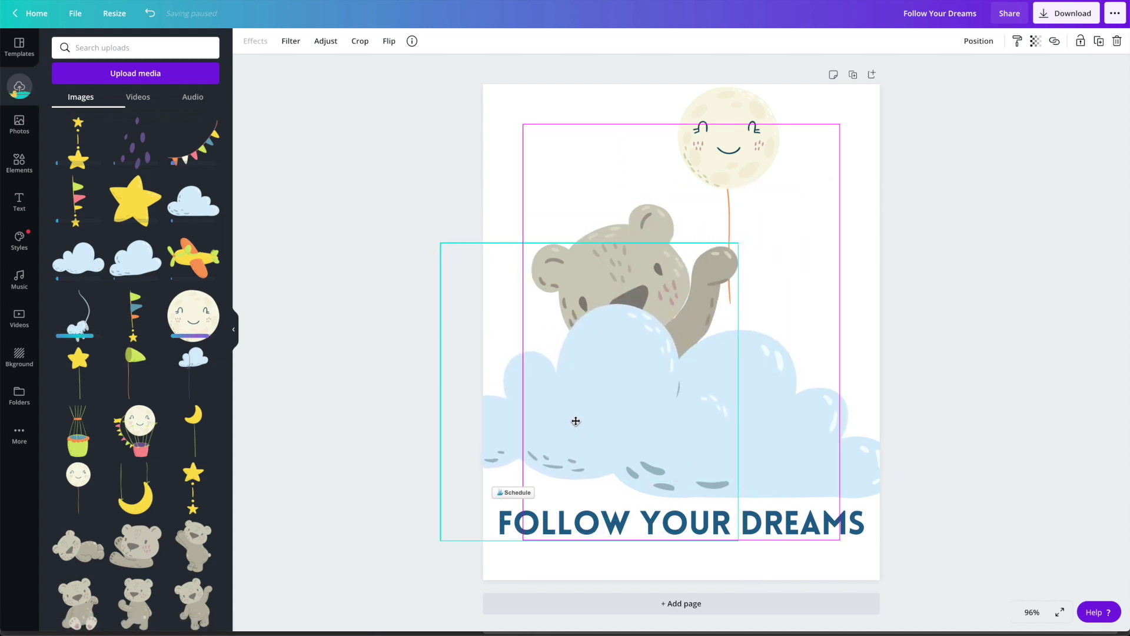
Send both clouds backward behind the bear
left_click(798, 408, "shift")
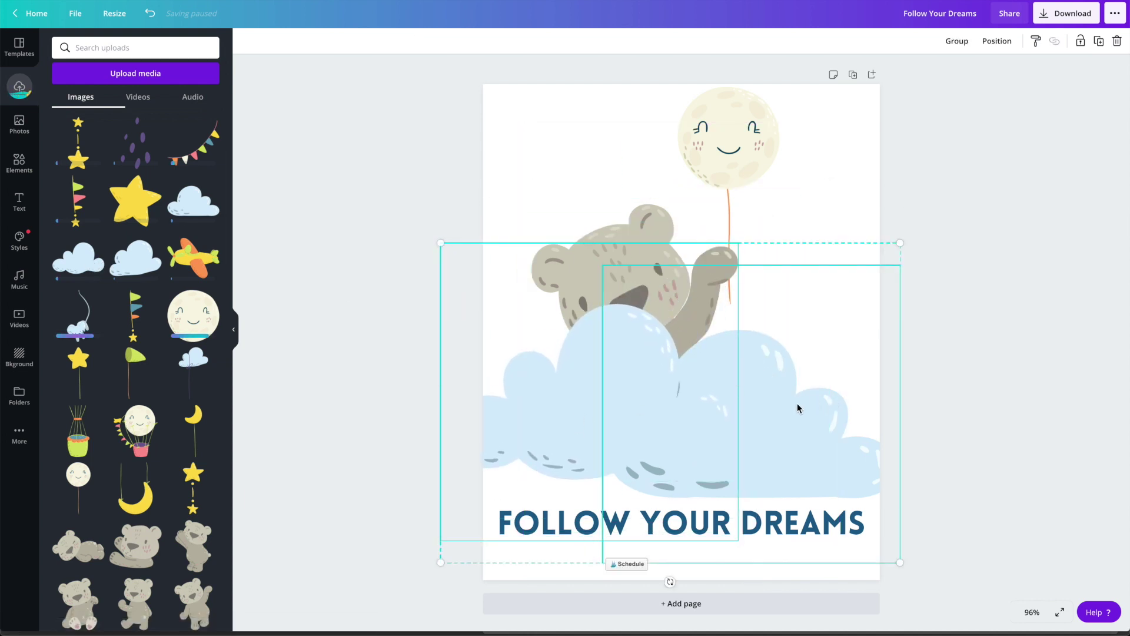
left_click(991, 41)
left_click(967, 77)
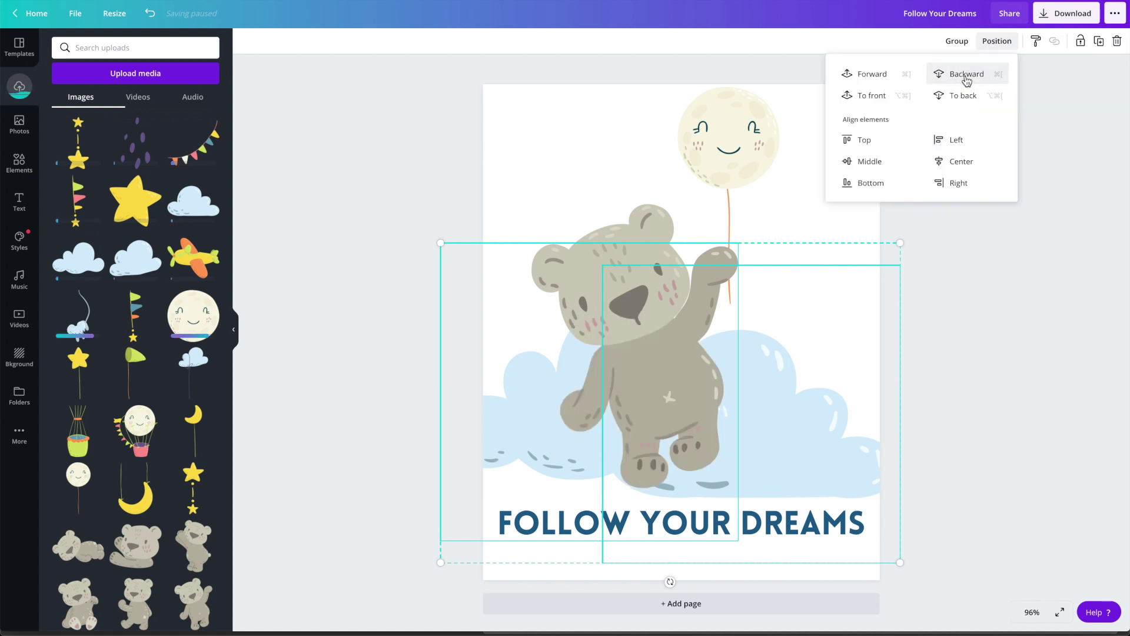
left_click(1054, 255)
Fine-tune the right and left cloud positions, keeping the left cloud level
left_click(779, 419)
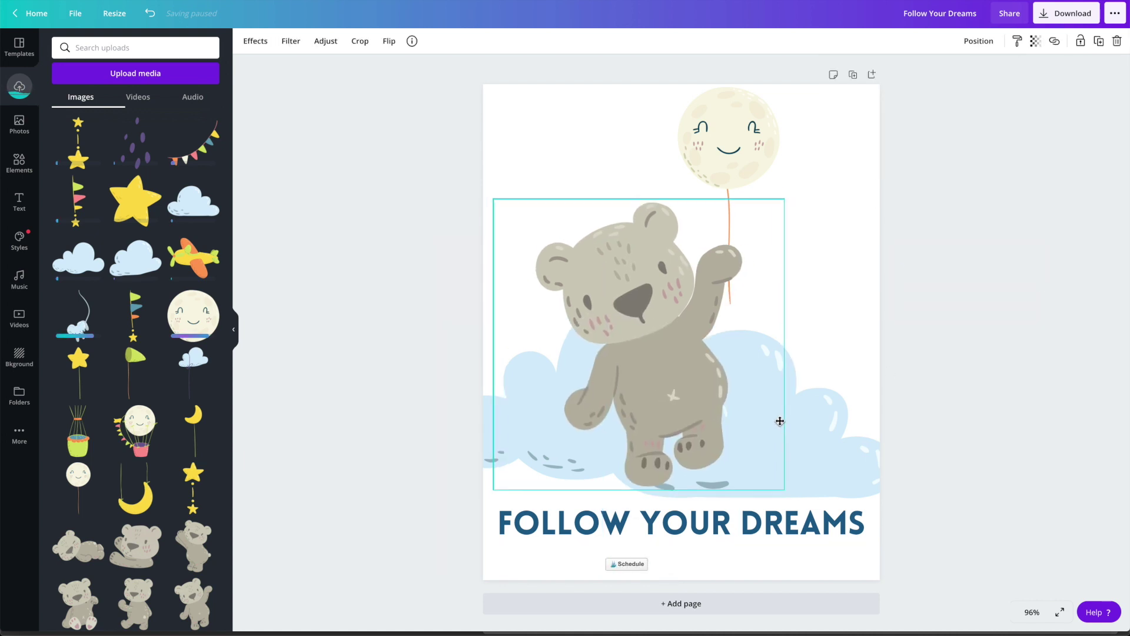
left_click_drag(807, 517, 821, 526)
left_click(528, 371)
left_click(461, 386)
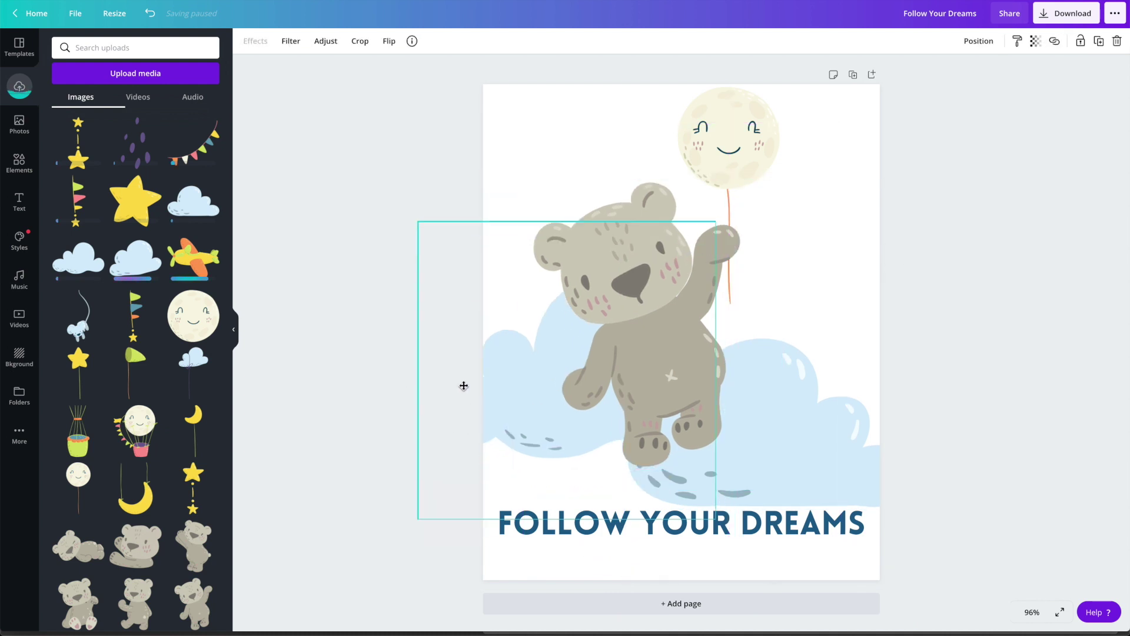
left_click_drag(559, 547, 647, 535)
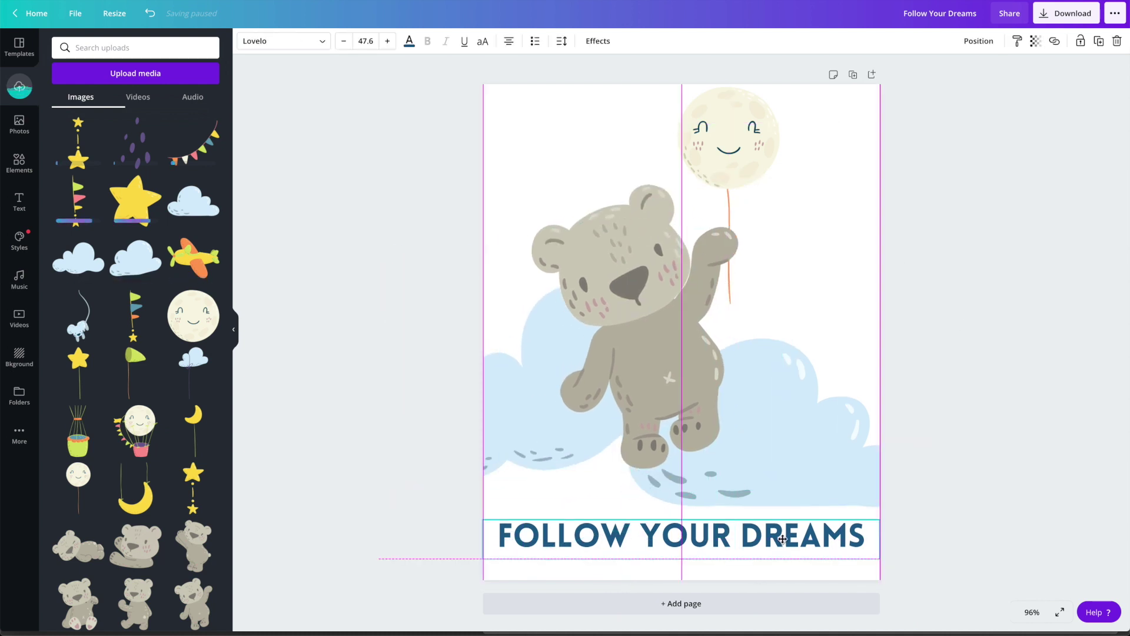
left_click(967, 399)
Reposition the bear over the clouds, level the tilted element, and add a yellow star
left_click(872, 471)
left_click_drag(878, 530, 845, 447)
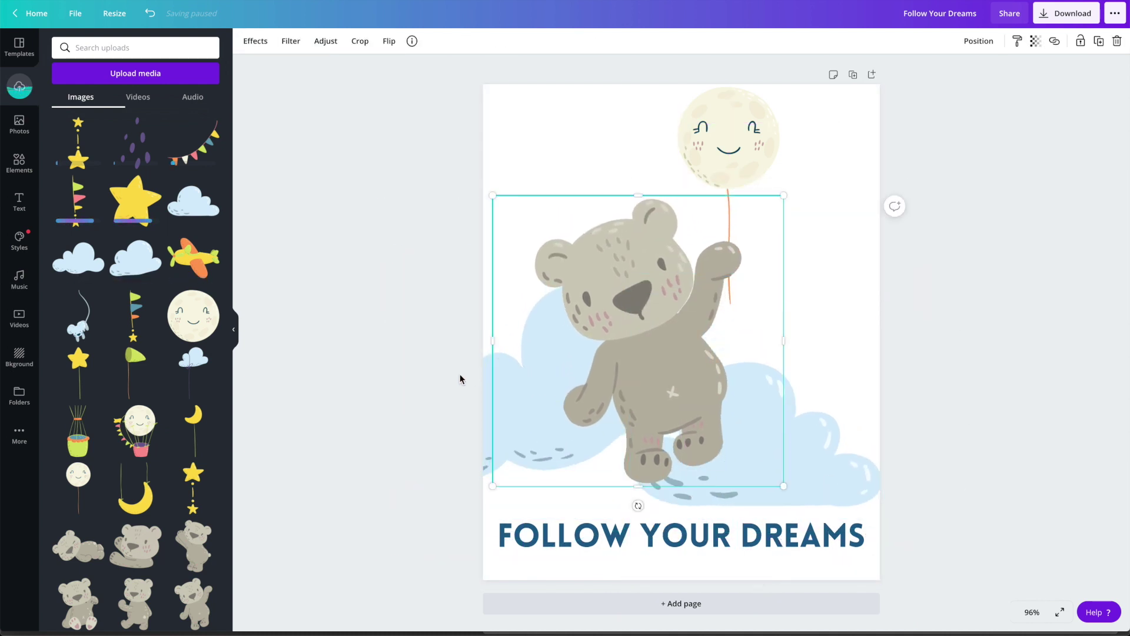
left_click_drag(459, 377, 446, 414)
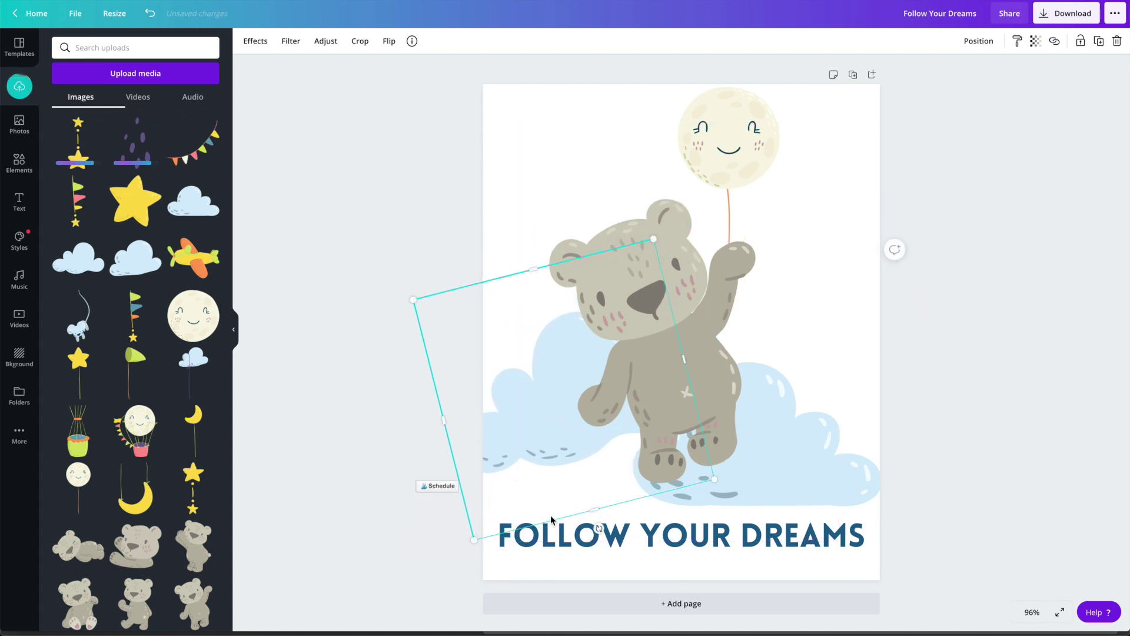
left_click_drag(599, 529, 575, 532)
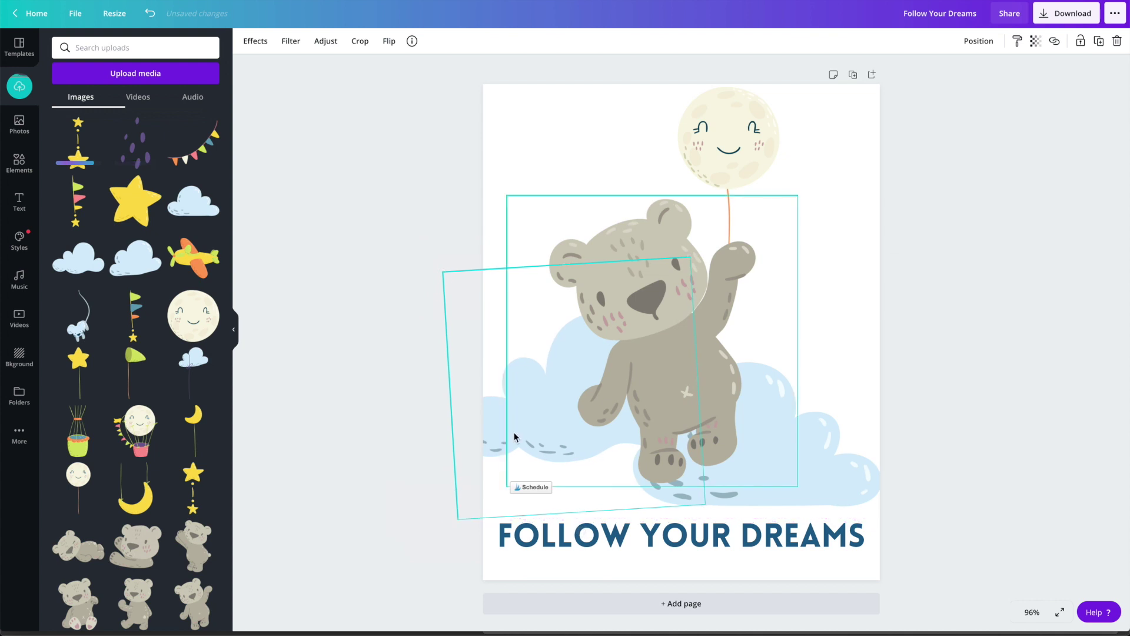
left_click(935, 279)
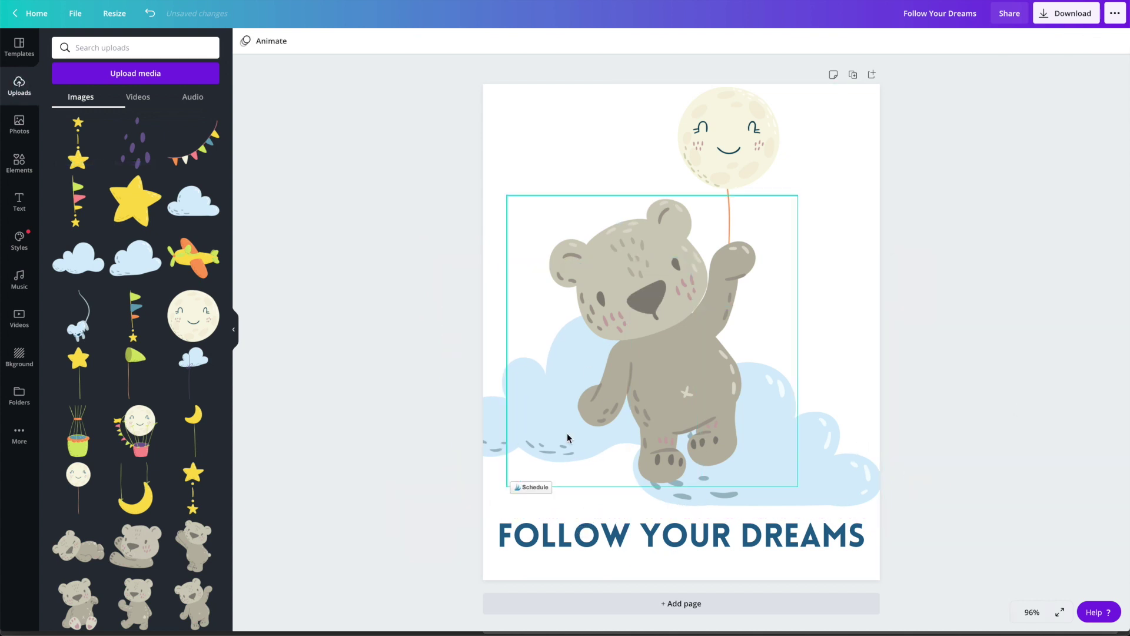
left_click(136, 200)
Shrink the yellow star into the top-left corner and adjust the moon balloon and bear
left_click_drag(831, 482, 609, 254)
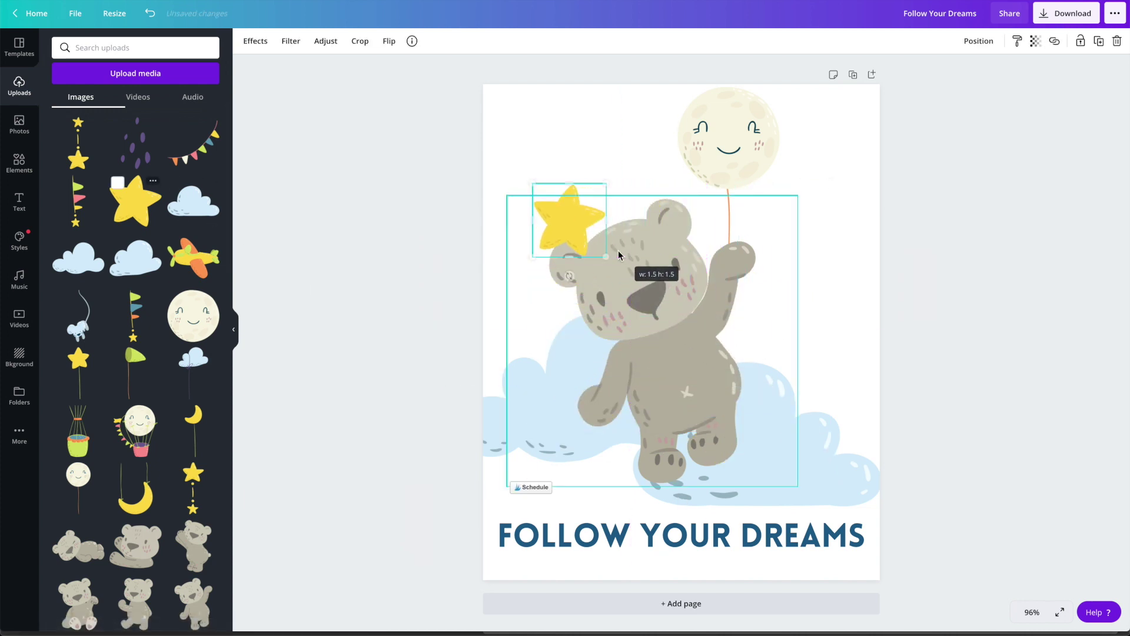
left_click_drag(574, 217, 535, 127)
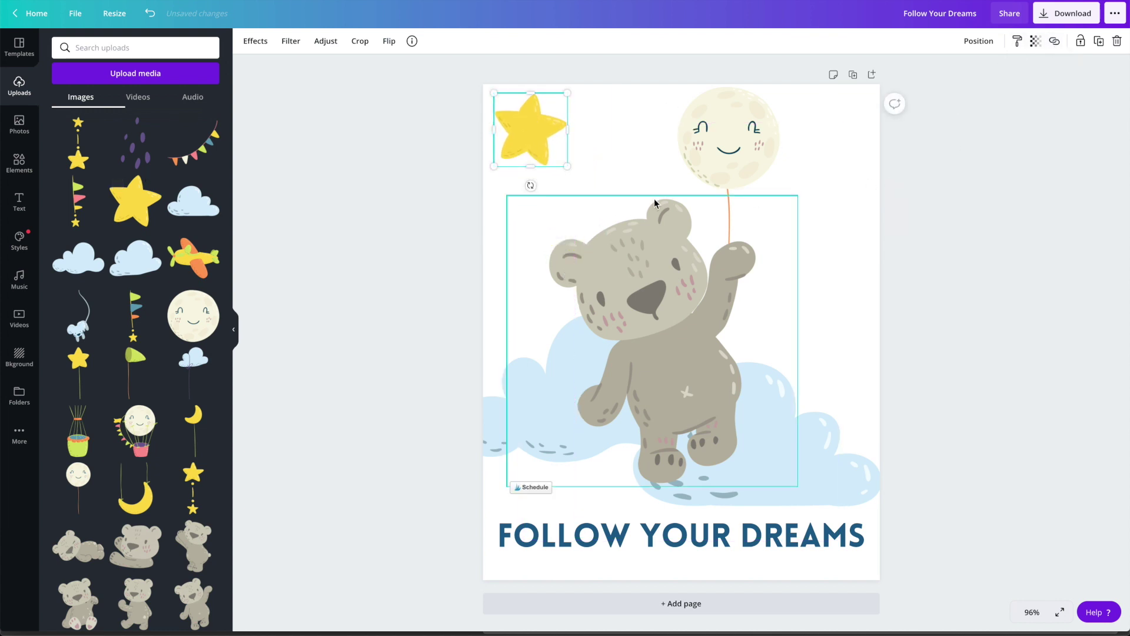
left_click_drag(707, 181, 739, 182)
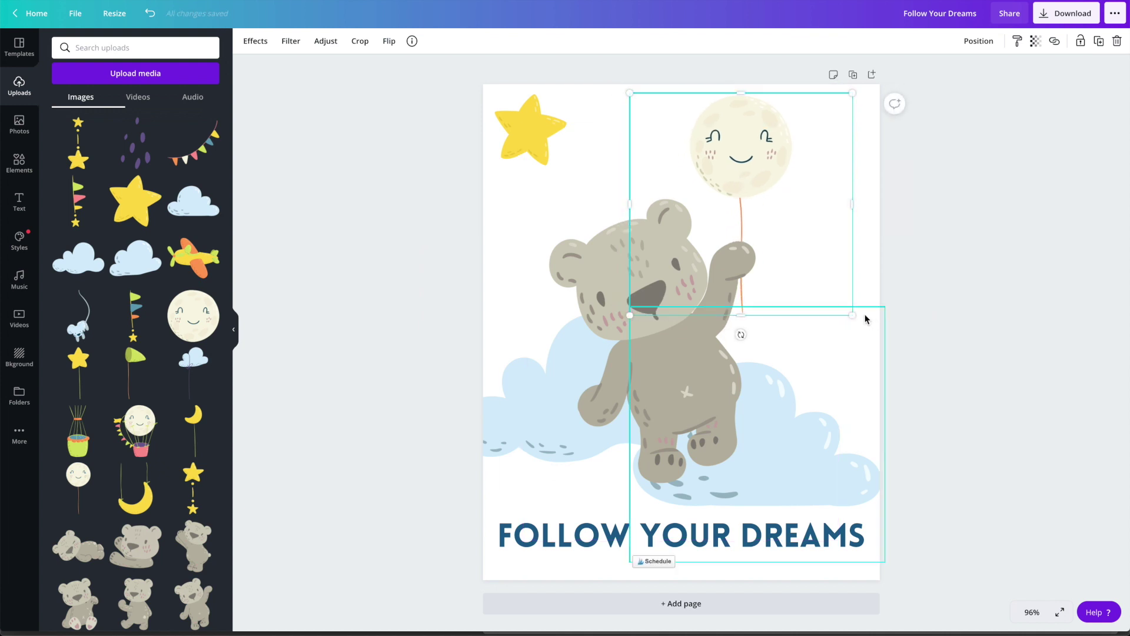
left_click_drag(853, 315, 882, 346)
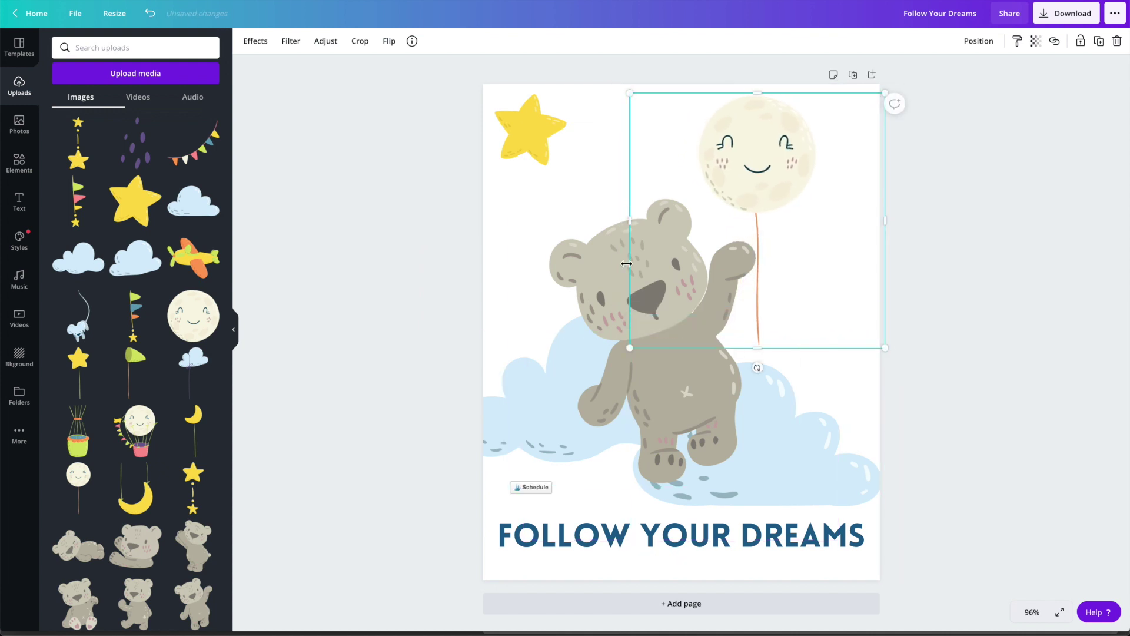
left_click_drag(612, 267, 625, 275)
Duplicate the star into two smaller stars placed beside the big one
left_click(526, 138)
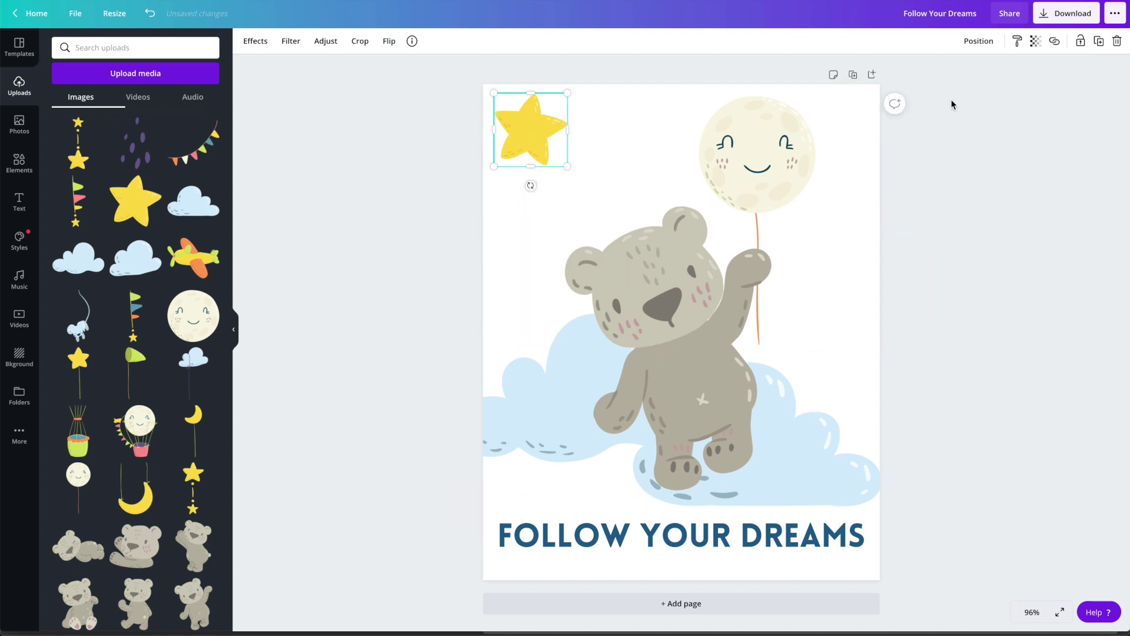
left_click(1099, 40)
left_click_drag(565, 159, 618, 154)
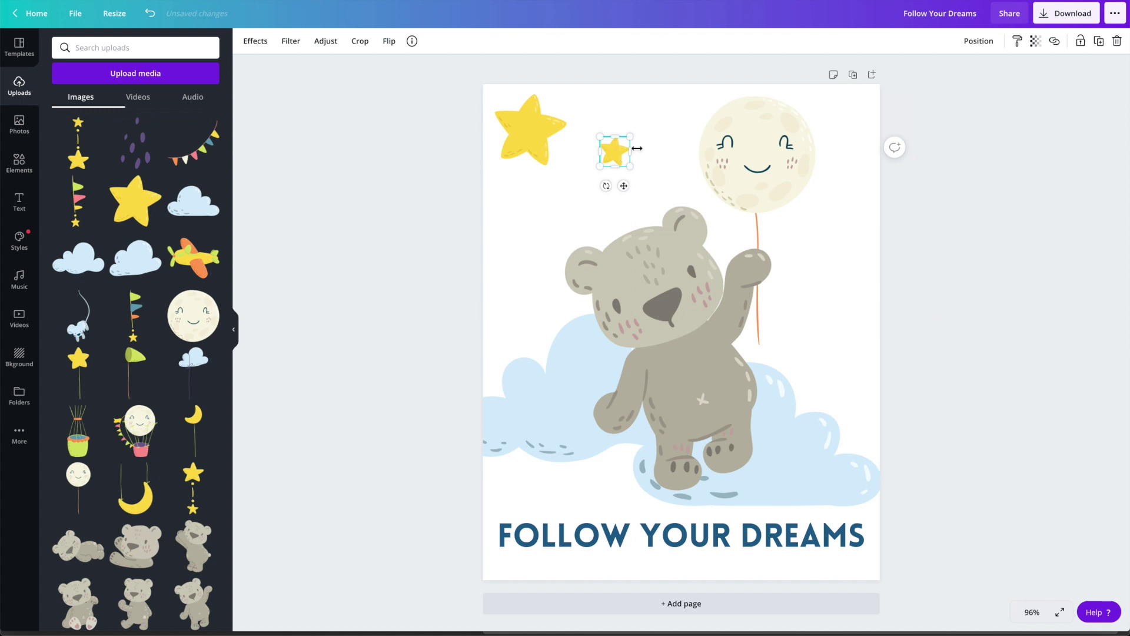
left_click(1099, 41)
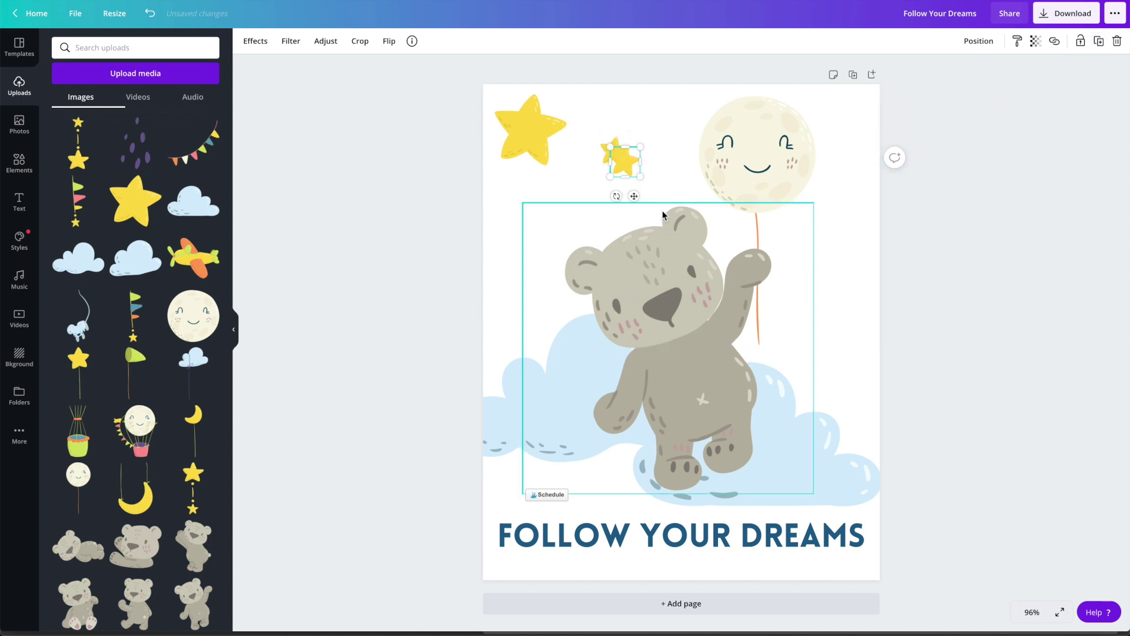
left_click_drag(637, 196, 549, 238)
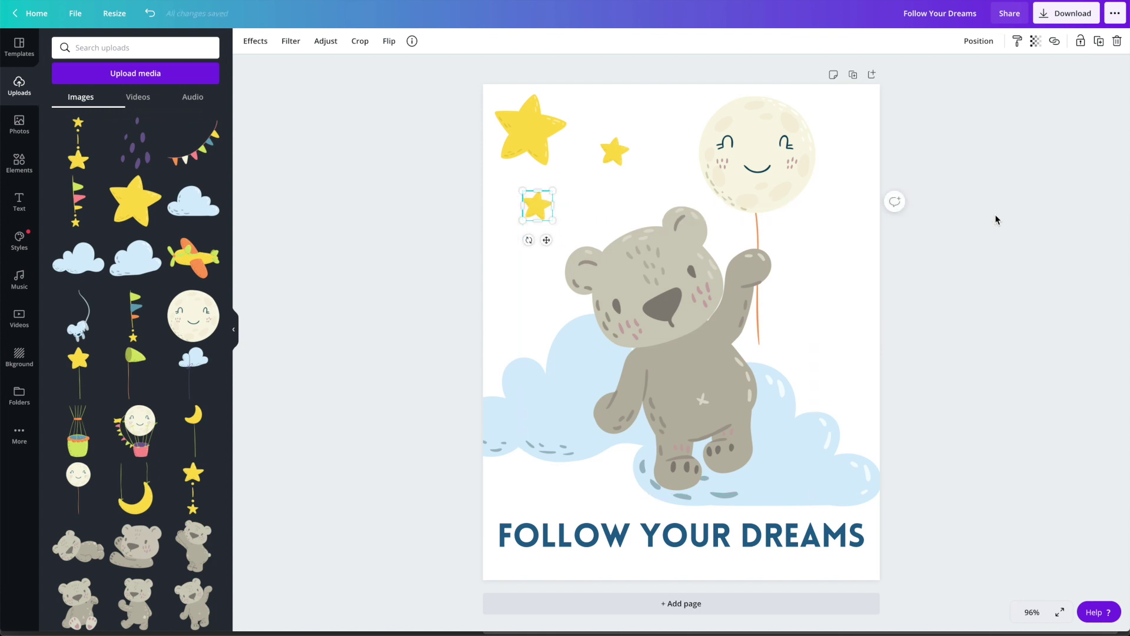
left_click(995, 220)
Enlarge the moon balloon to about 5.5 × 5.5 and nudge the bear into place
left_click(797, 160)
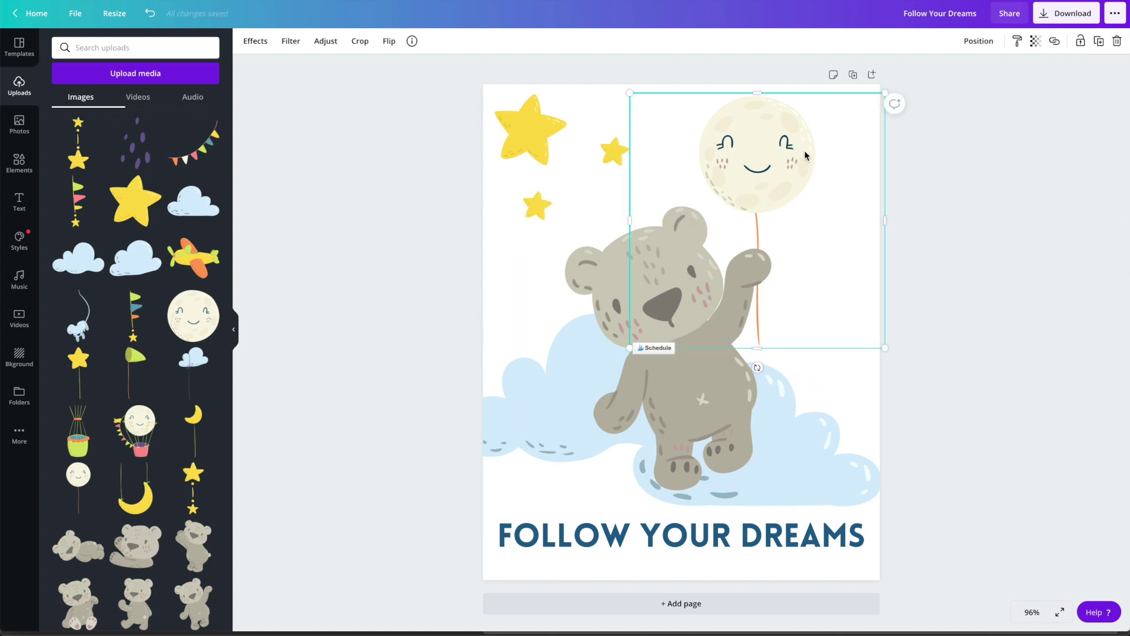
left_click_drag(889, 351, 902, 365)
left_click_drag(601, 277, 598, 275)
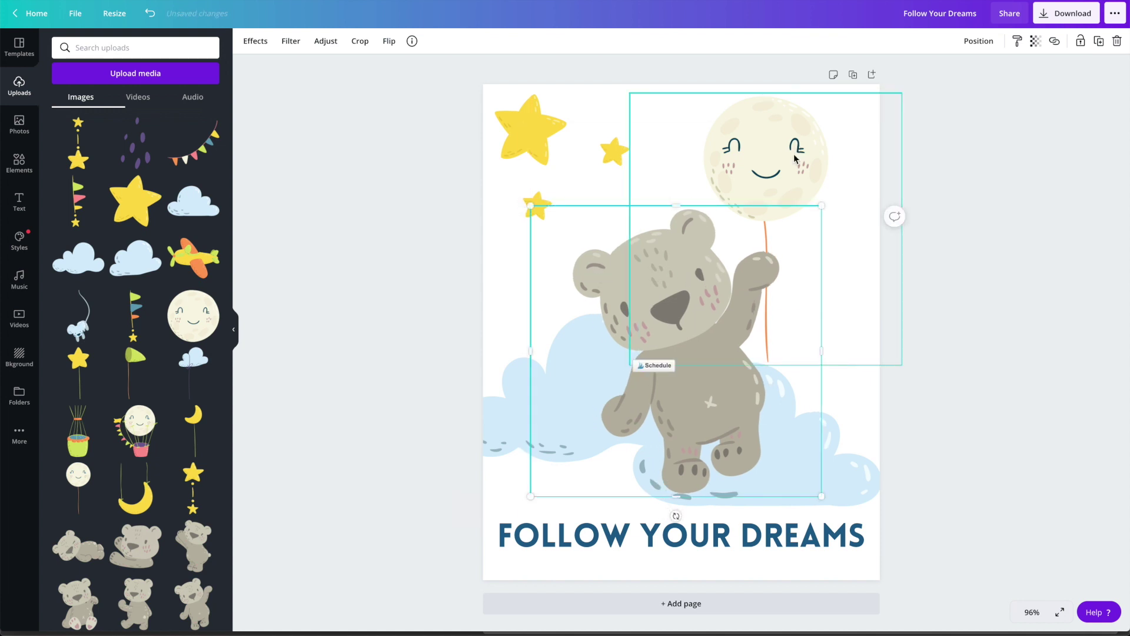
left_click_drag(791, 154, 791, 156)
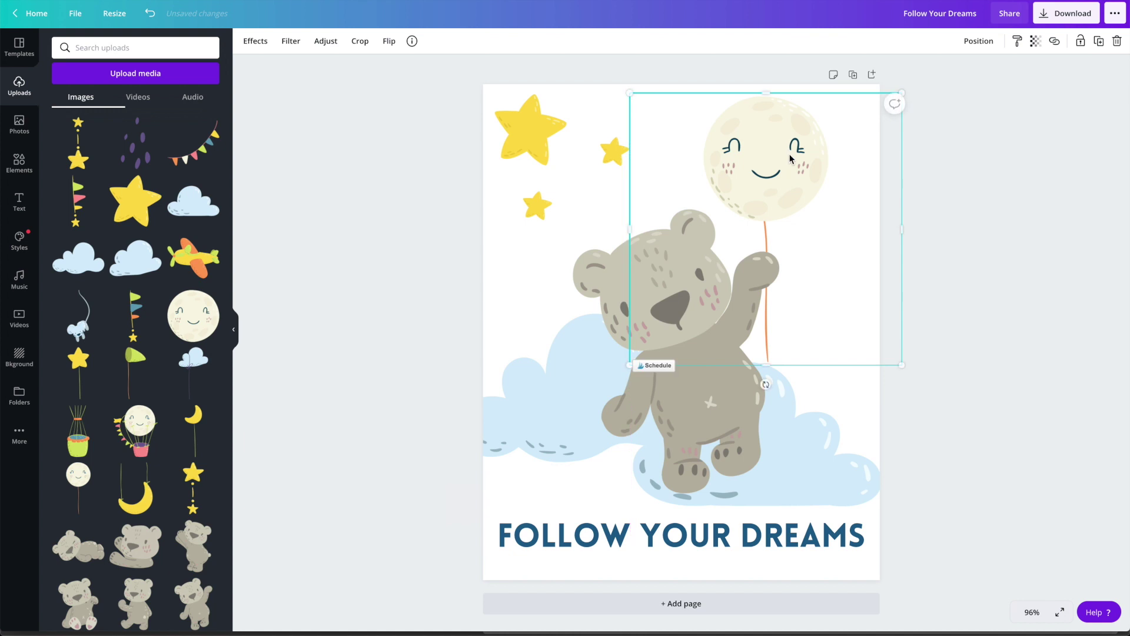
left_click(962, 193)
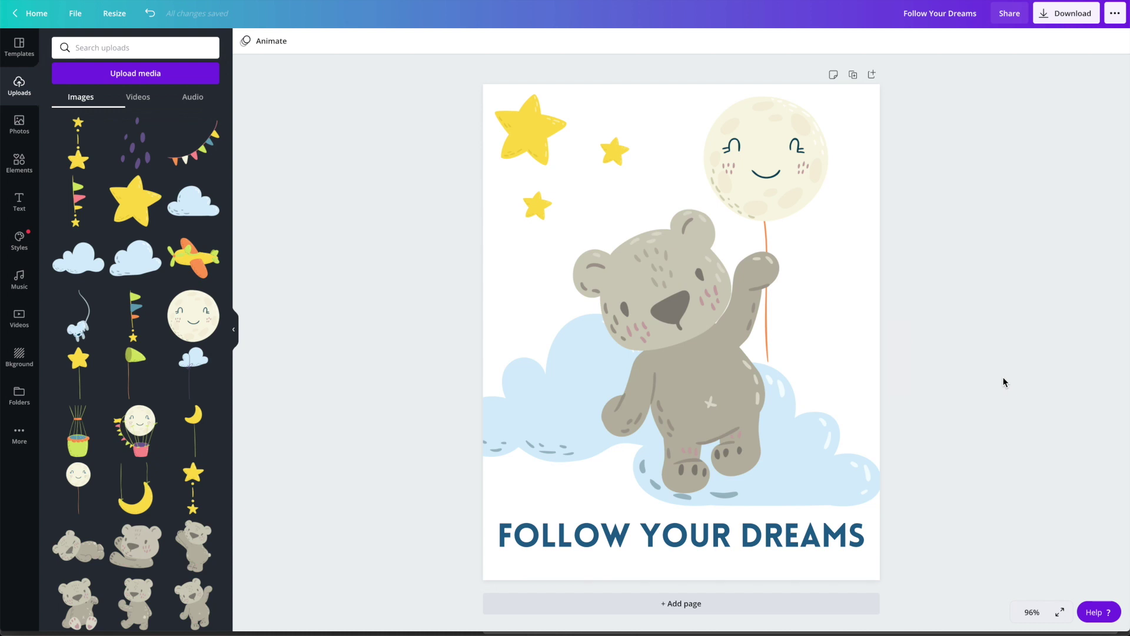
Download the design as a PDF Print file, Printable Follow Your Dreams.pdf
left_click(1071, 19)
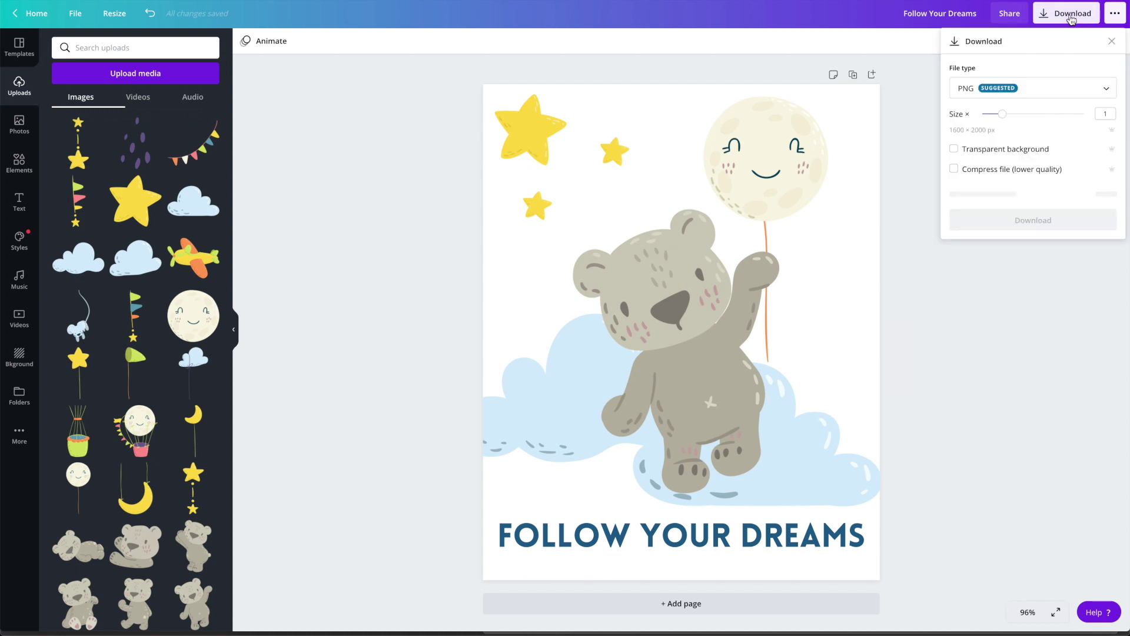
left_click(1033, 94)
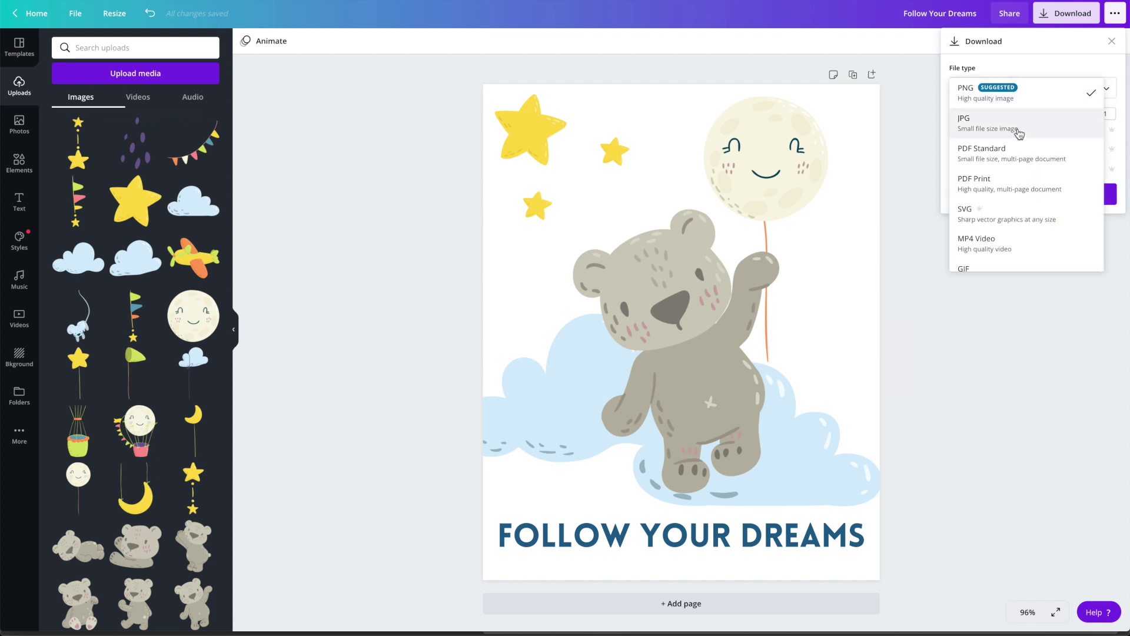
left_click(1013, 188)
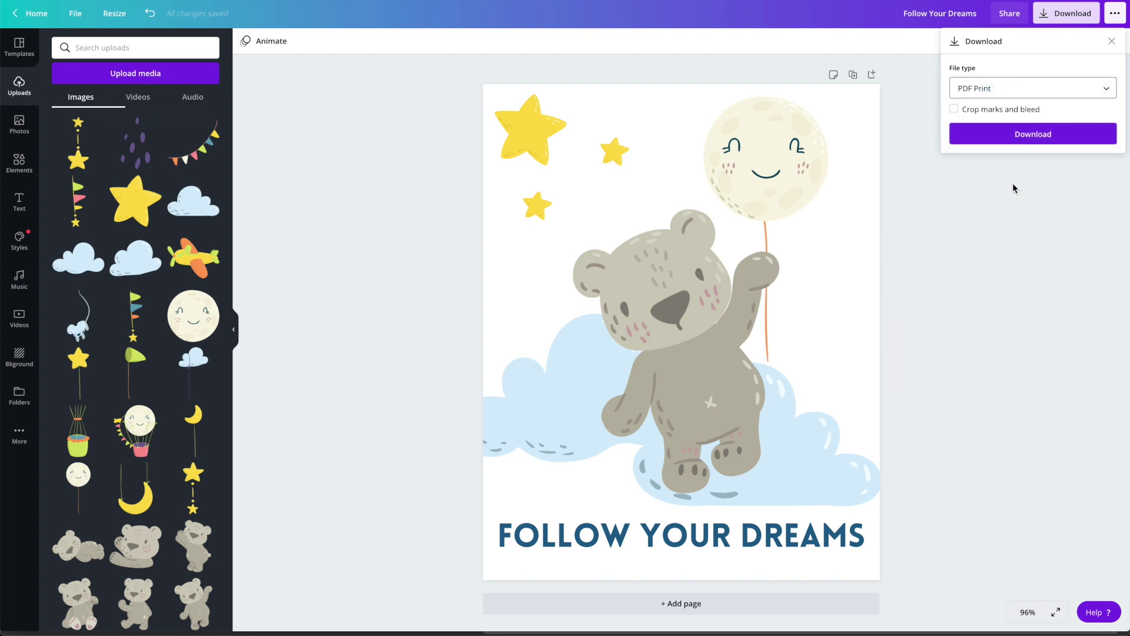
left_click(1028, 138)
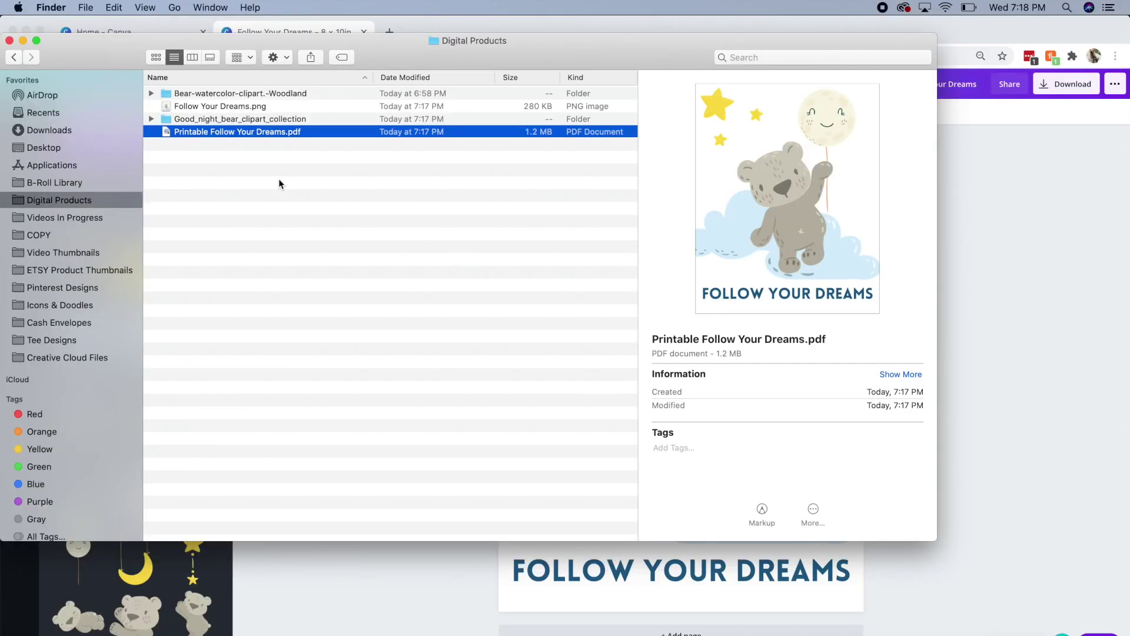
Open Printable Follow Your Dreams.pdf in Preview to look it over
double_click(265, 133)
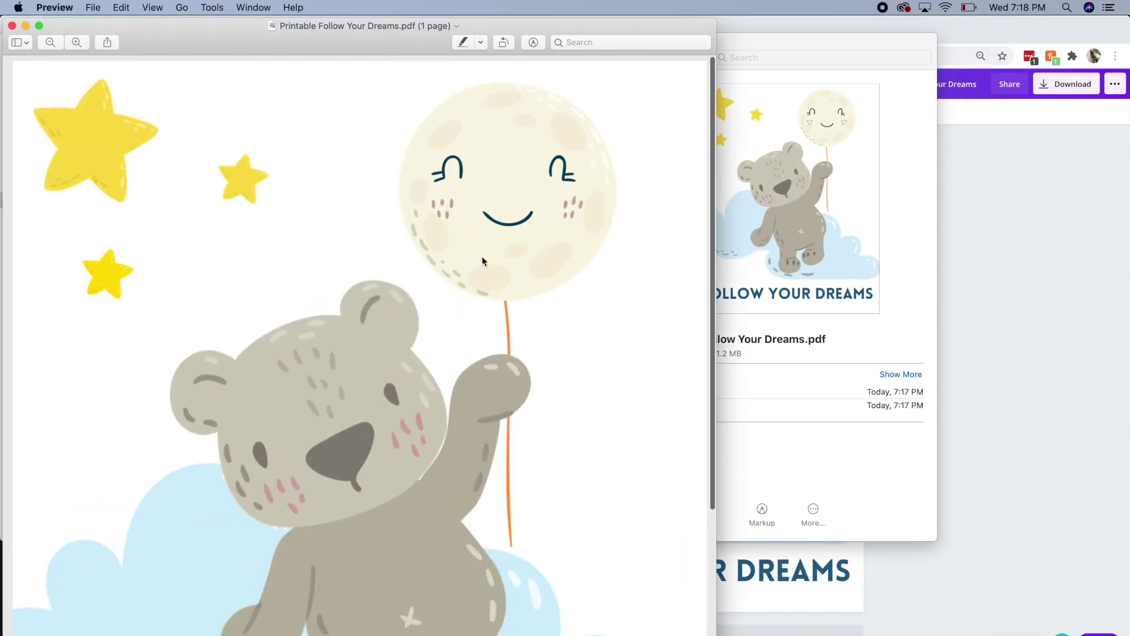
scroll(482, 257, "down", 3)
scroll(481, 256, "up", 5)
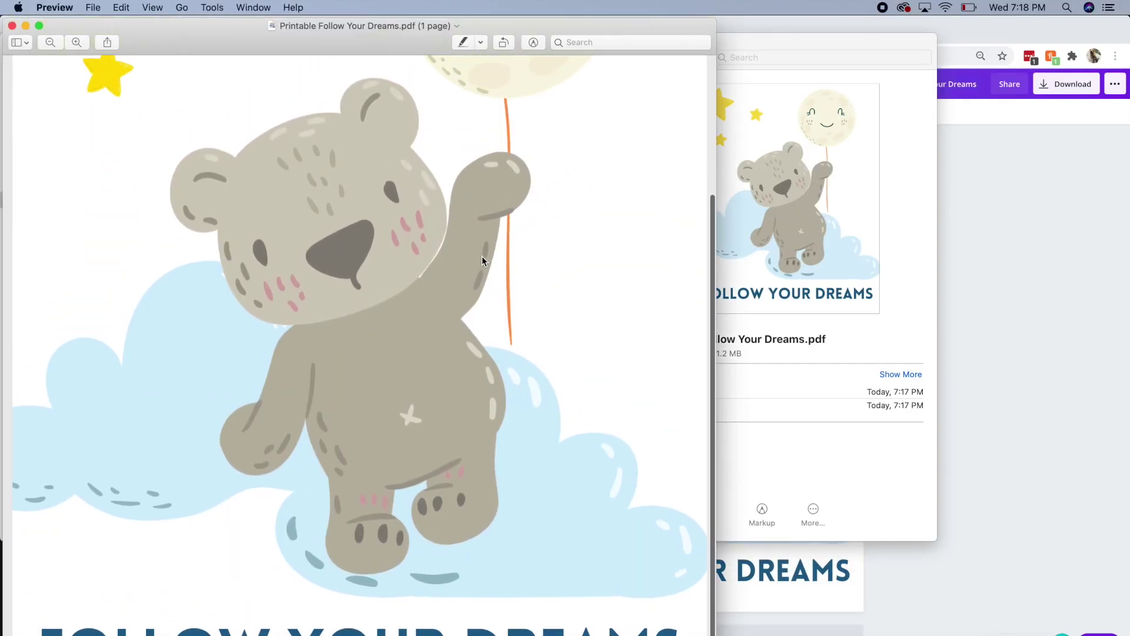
Export the PDF as a 300 pixels/inch PNG, then close the PDF
left_click(212, 7)
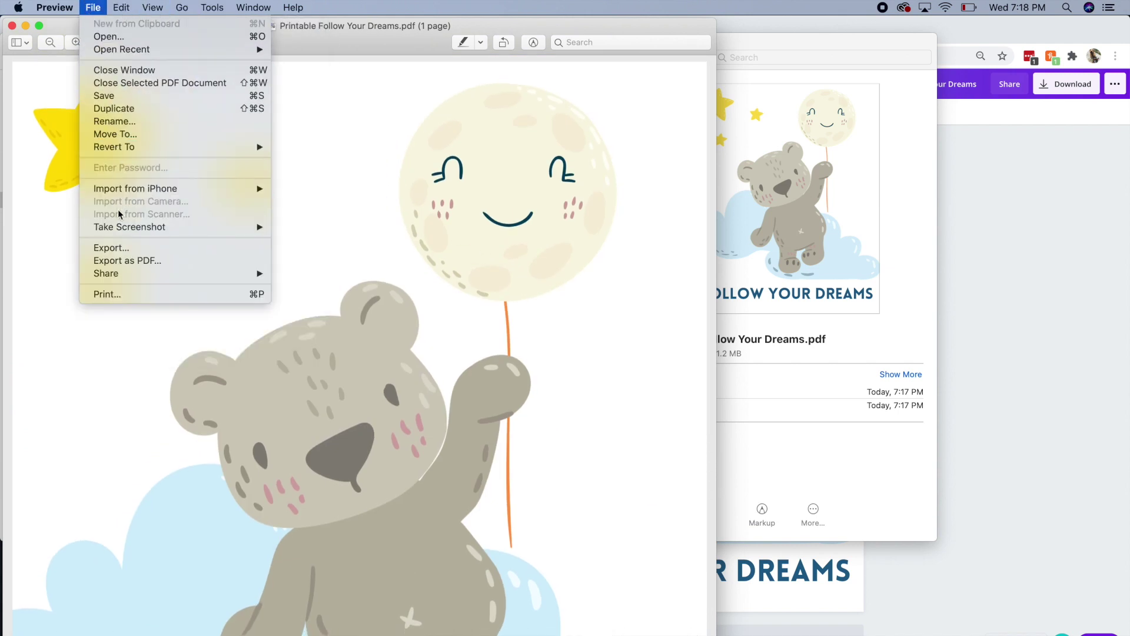
left_click(124, 248)
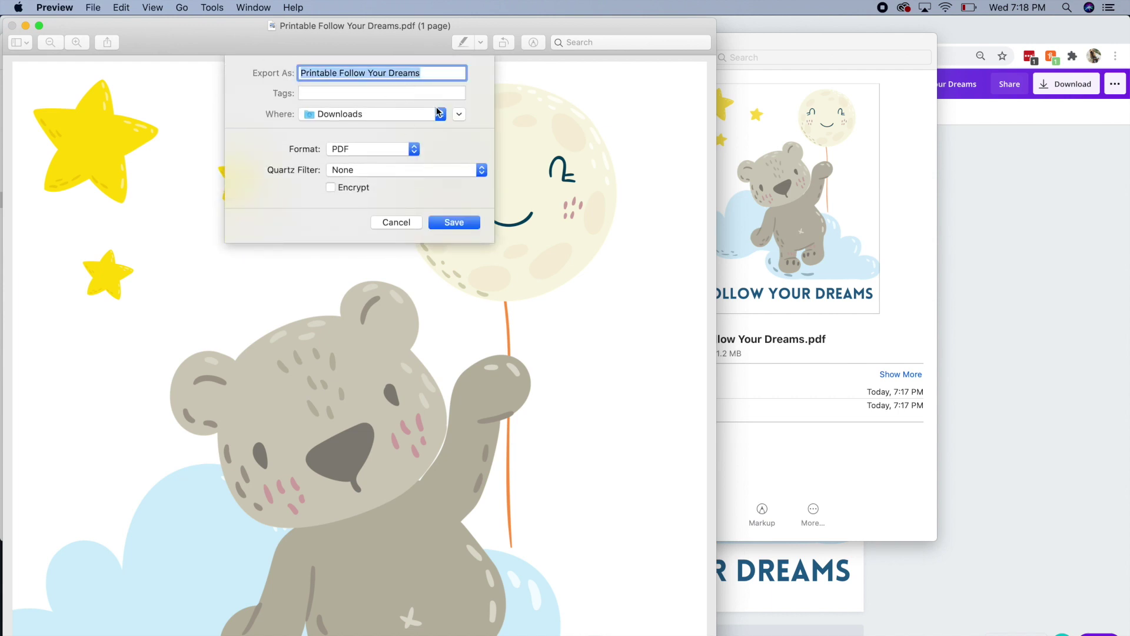
left_click(415, 149)
left_click(409, 165)
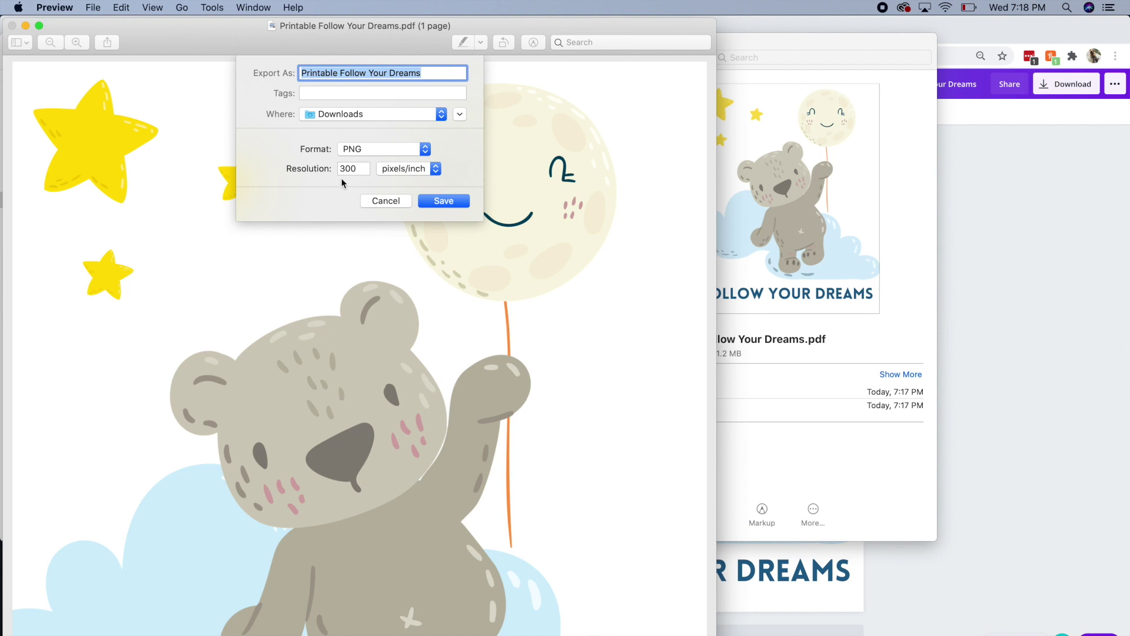
left_click(451, 203)
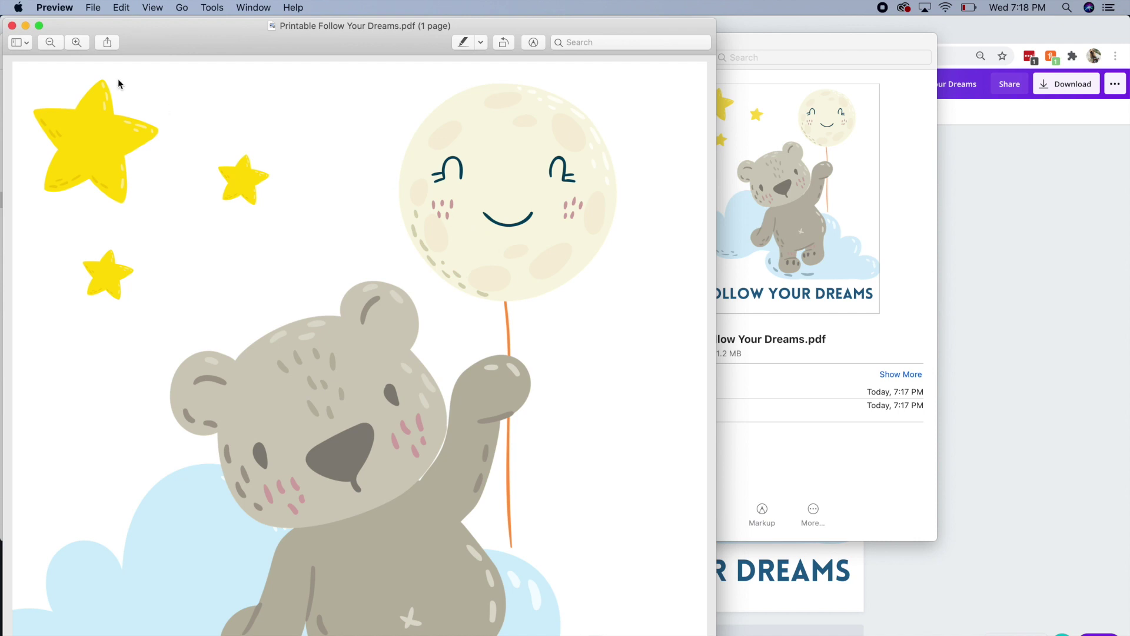
left_click(12, 25)
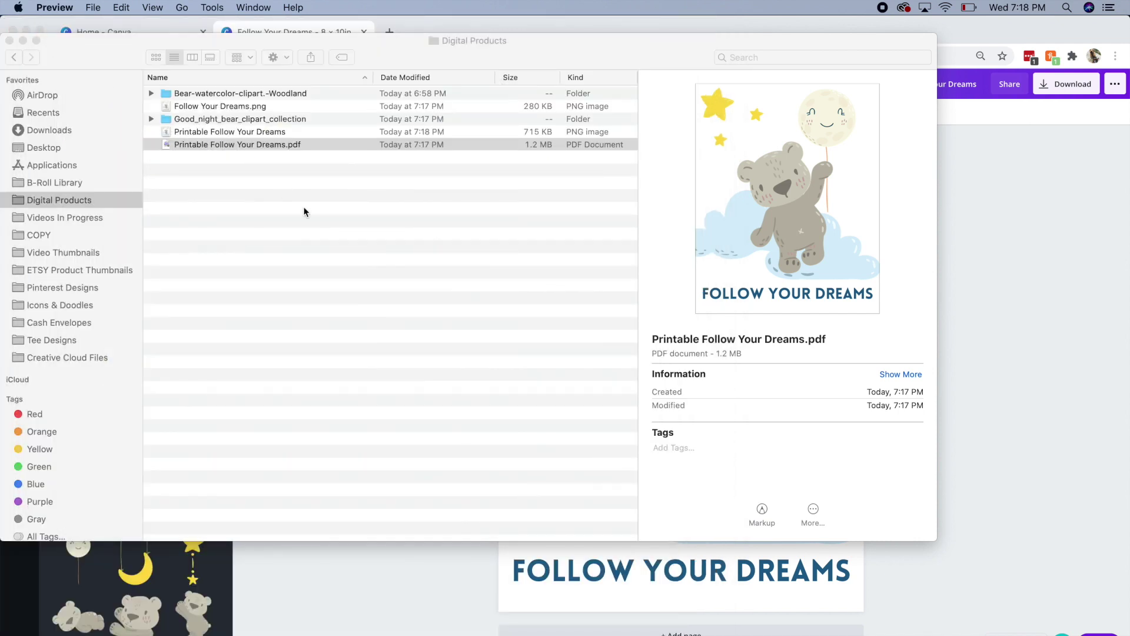
Open the 2400×2999 Printable Follow Your Dreams PNG from Finder to check it
left_click(251, 131)
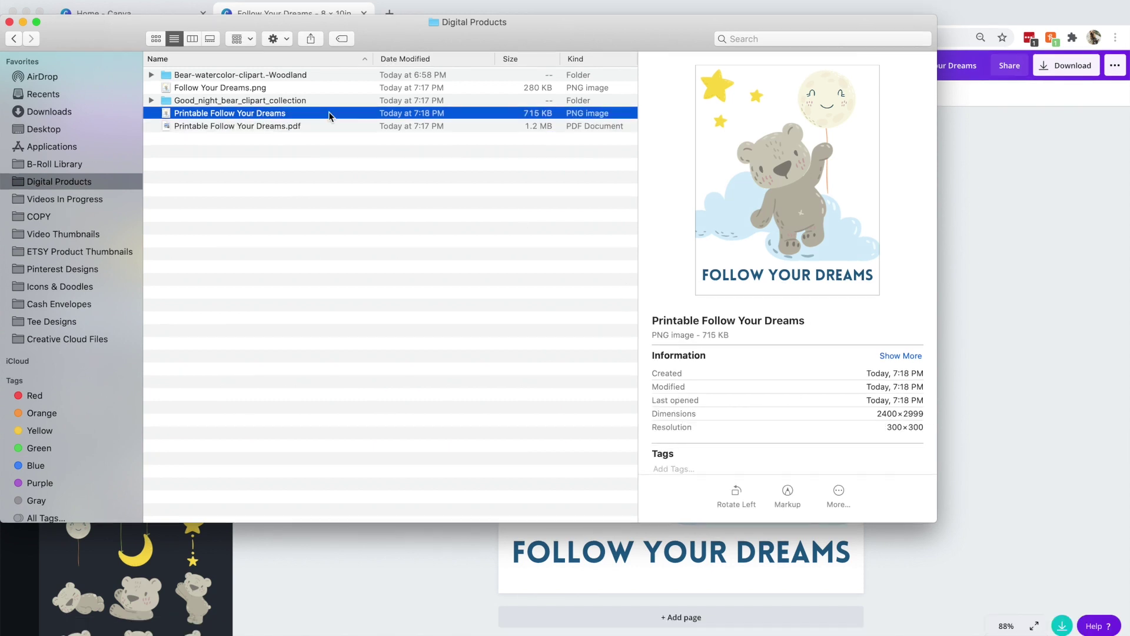
double_click(329, 130)
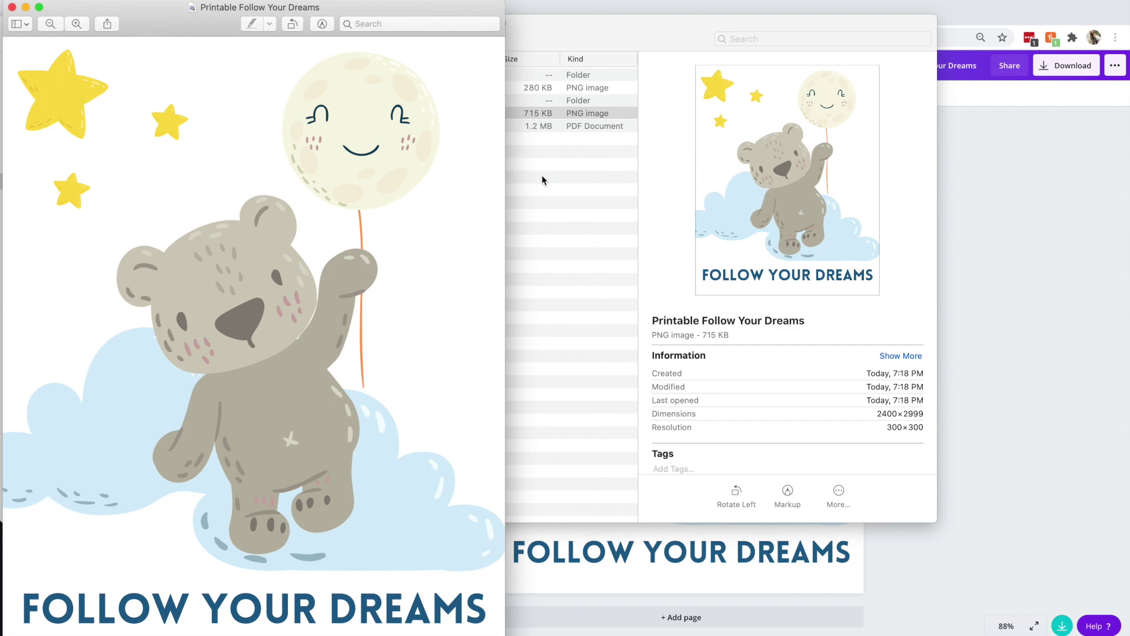
left_click(108, 15)
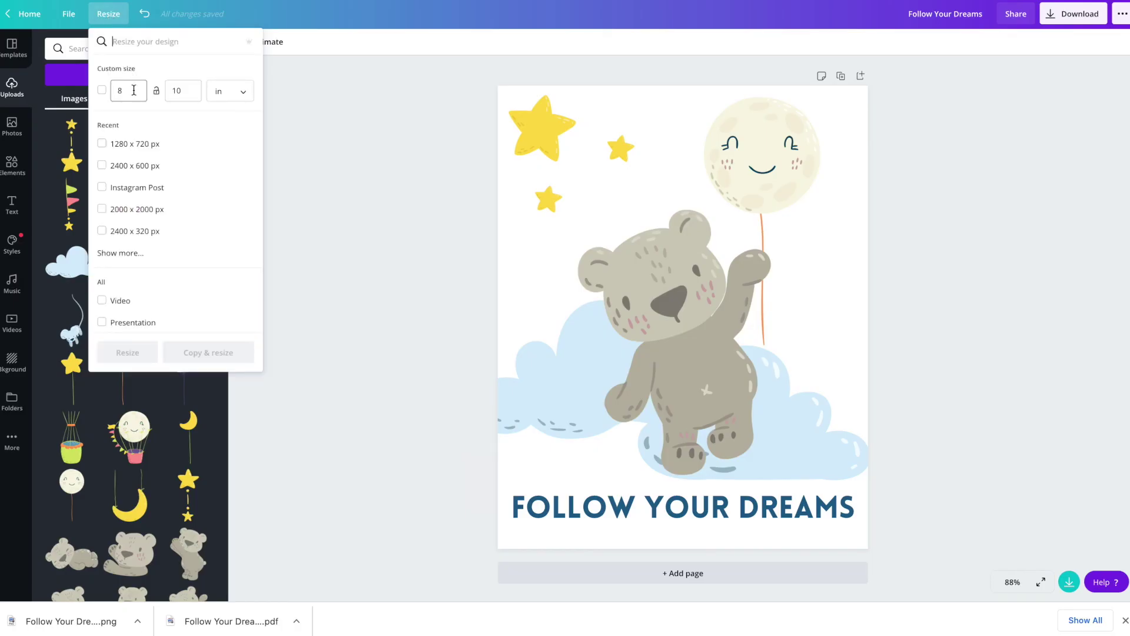
Enter a custom size of 4 × 6 in to create Copy of Follow Your Dreams
left_click_drag(133, 90, 111, 91)
type("4")
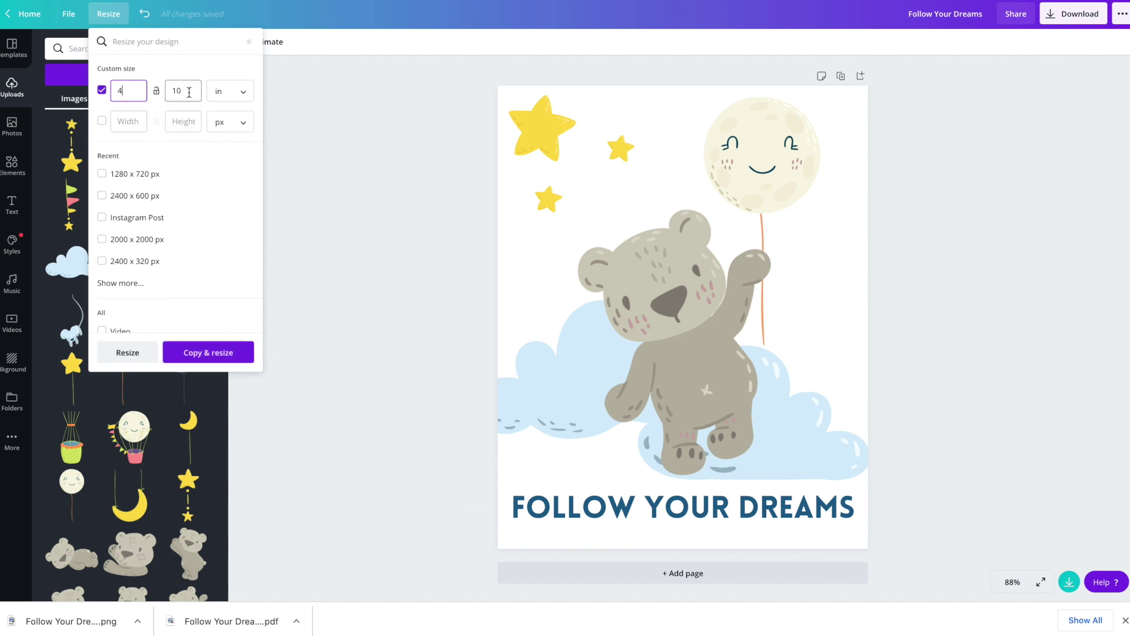
key("Tab")
type("6")
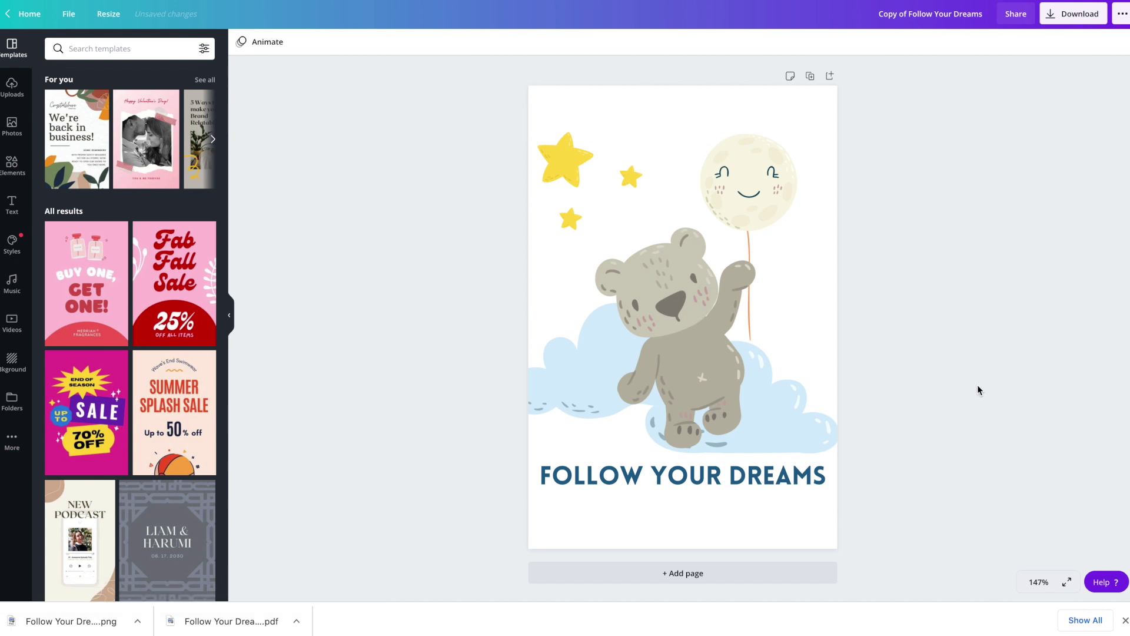
left_click_drag(968, 312, 562, 135)
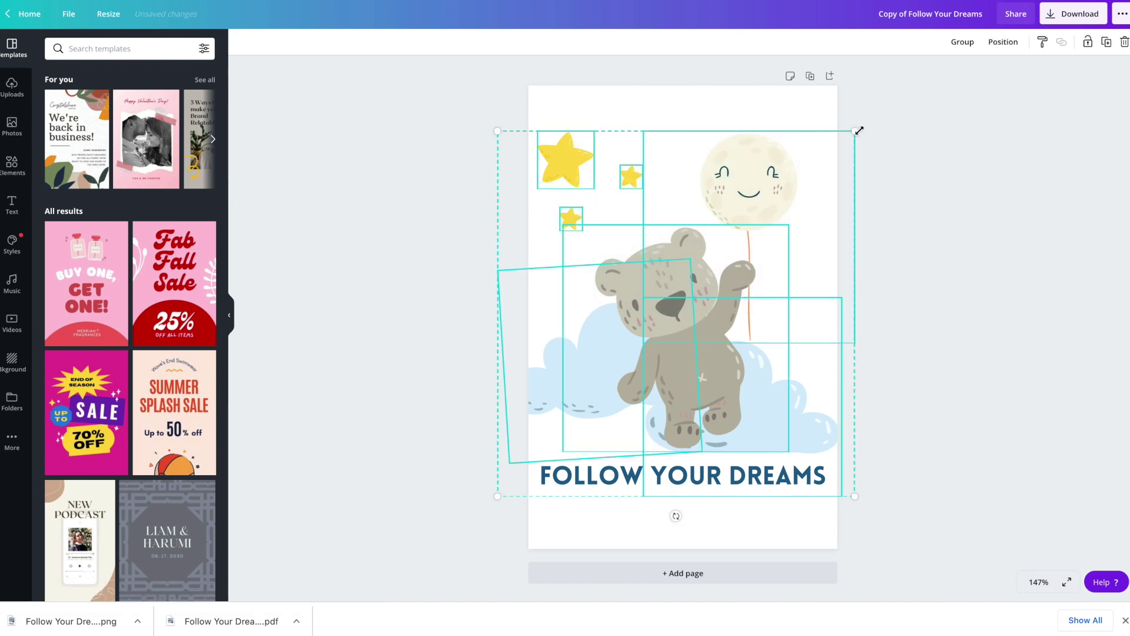
Enlarge the artwork to fill the 4×6 page, shift the bear, and lower the heading
left_click_drag(858, 129, 887, 97)
left_click(917, 184)
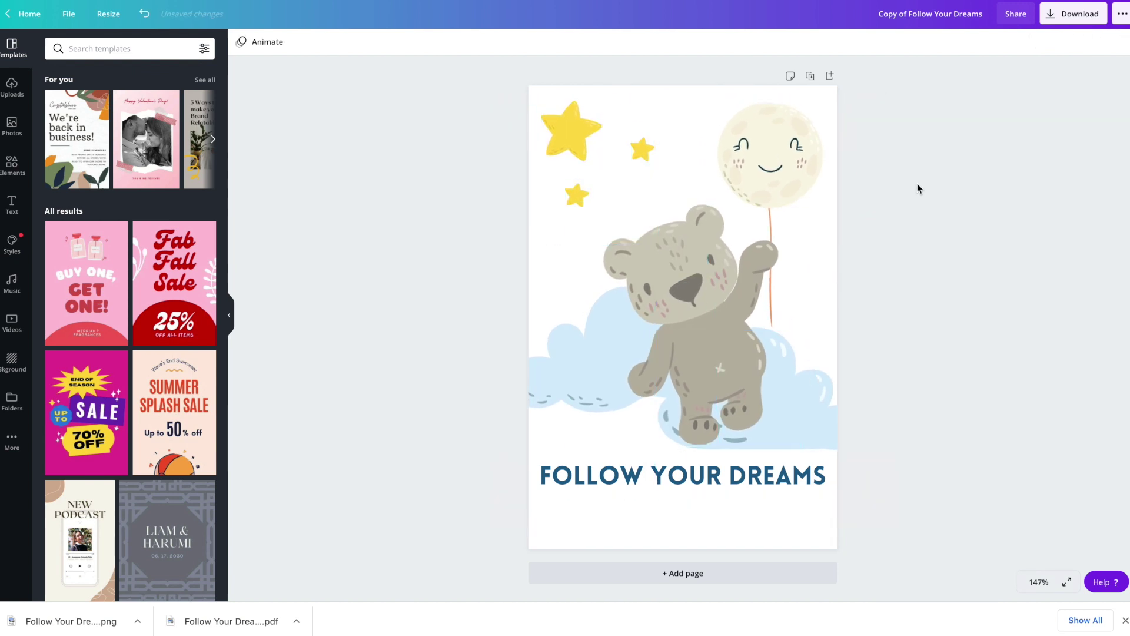
left_click_drag(810, 407, 822, 435)
left_click_drag(638, 463, 638, 486)
Shift the artwork group down and set FOLLOW YOUR DREAMS slightly lower
left_click_drag(969, 457, 501, 112)
left_click_drag(688, 288, 688, 302)
left_click(934, 365)
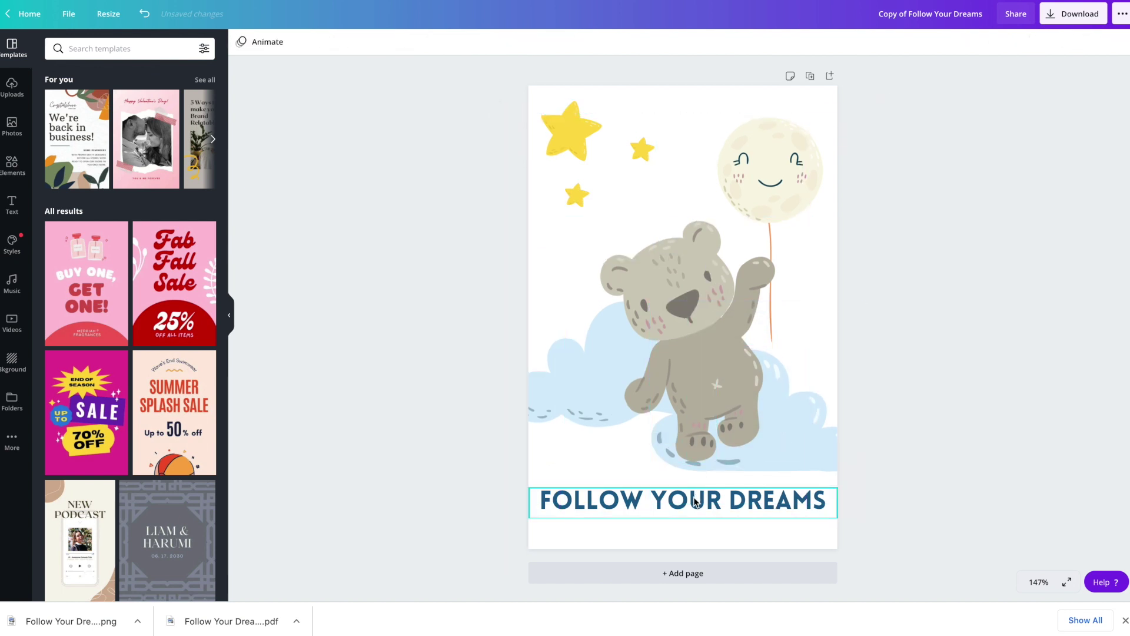
left_click_drag(678, 506, 676, 516)
left_click(881, 380)
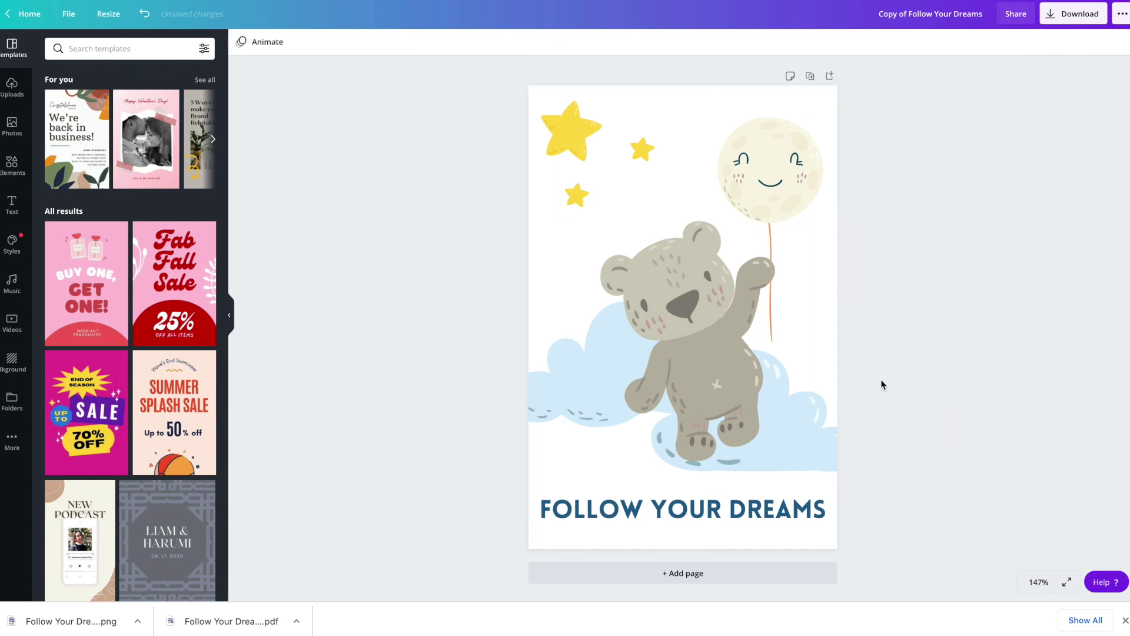
left_click(1058, 18)
Download the 4 × 6 copy as a PDF Print file and dismiss the saved-design message
left_click(1062, 91)
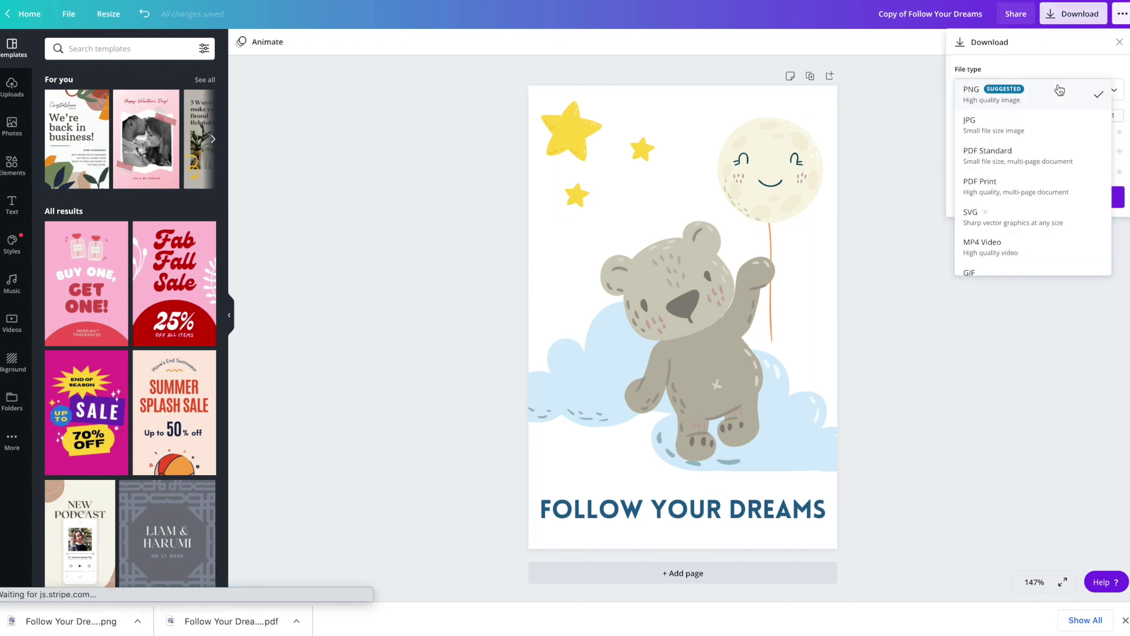
scroll(1019, 258, "down", 1)
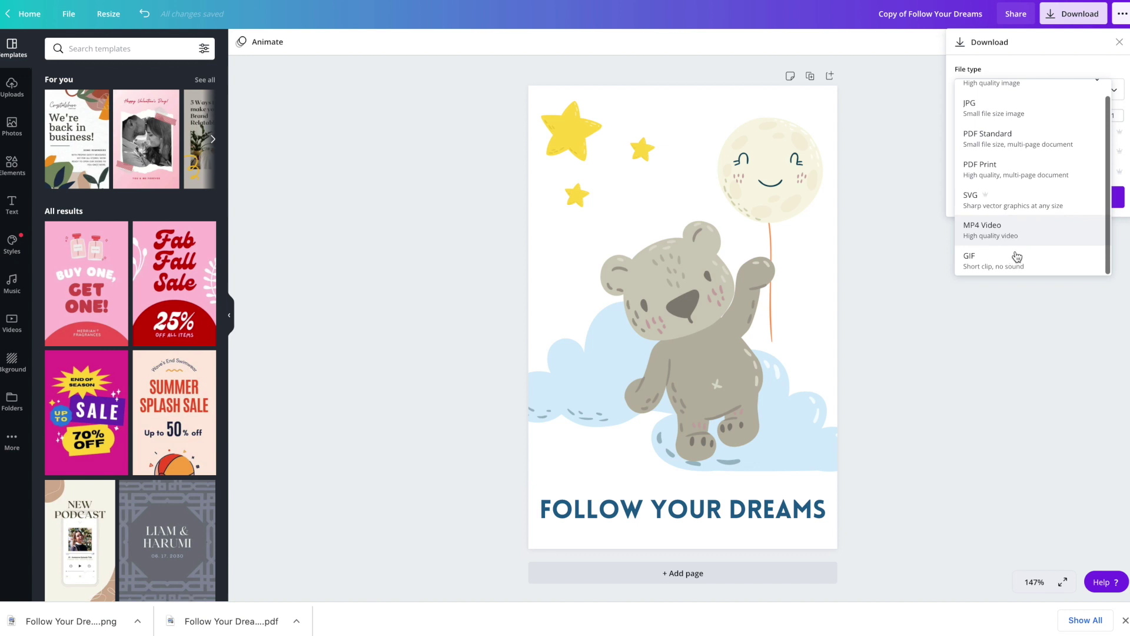
left_click(1013, 174)
left_click(1044, 138)
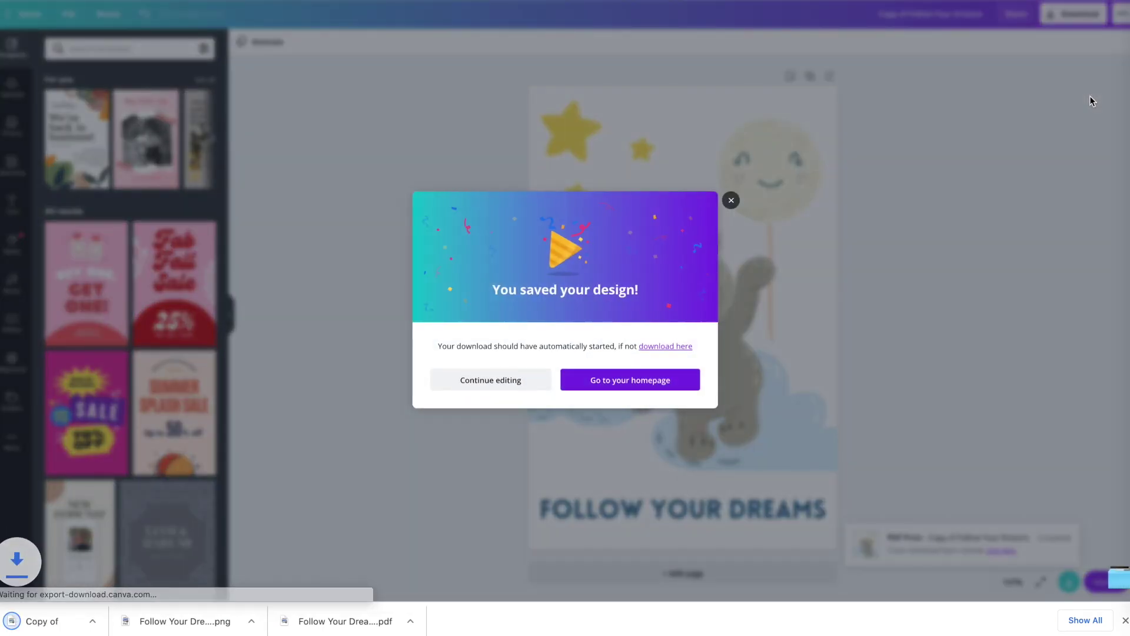
left_click(731, 200)
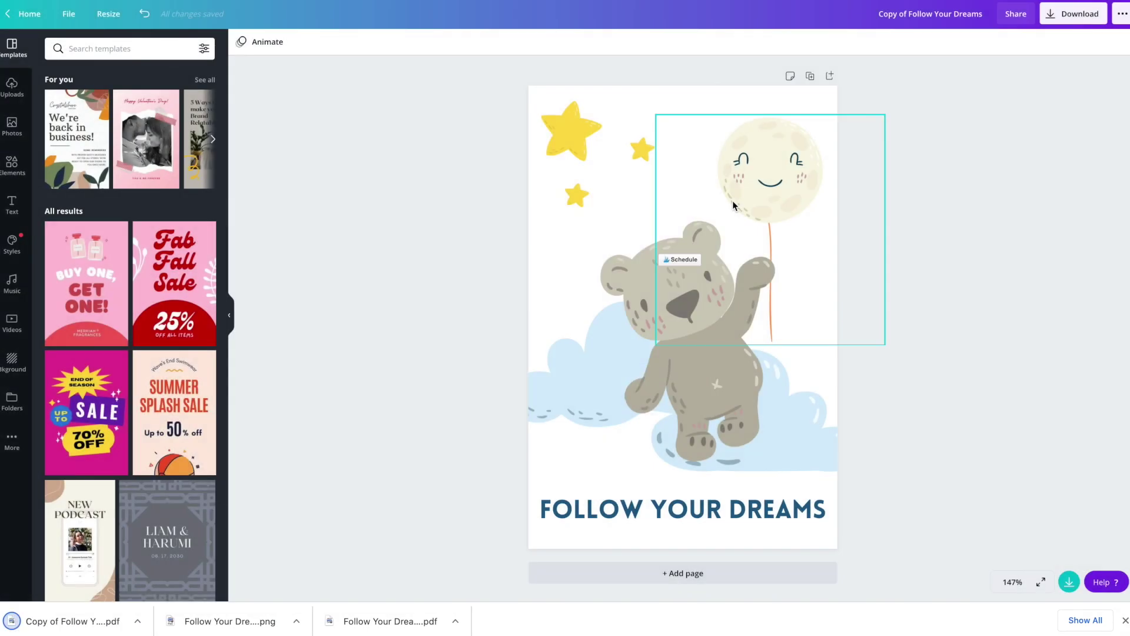